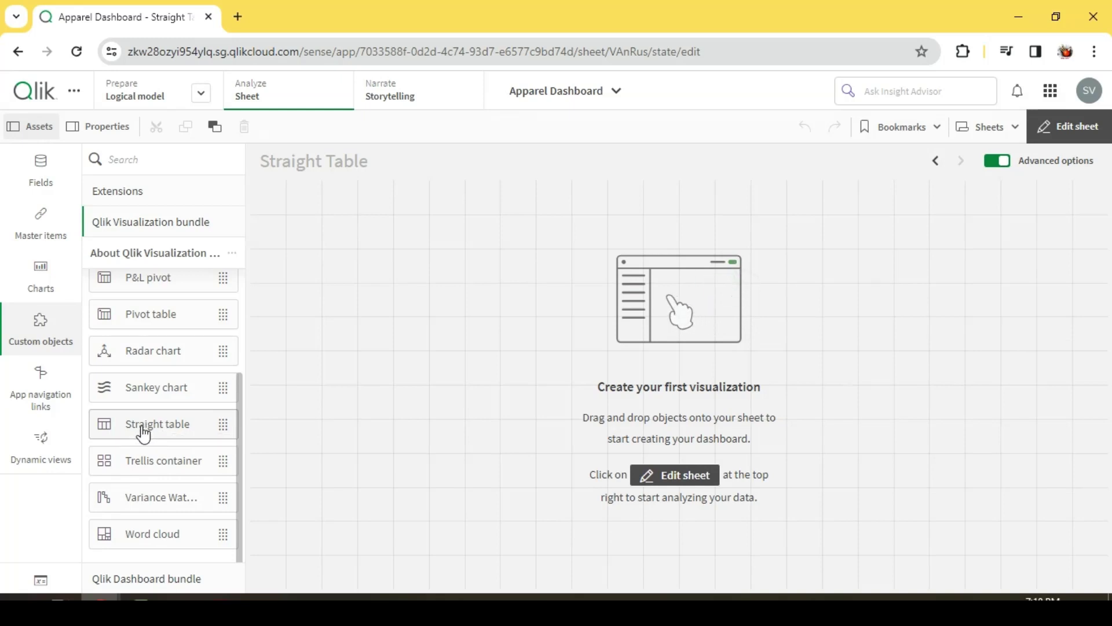
# Place a straight table on the empty sheet and stretch it to fill the whole sheet.
pyautogui.moveTo(144, 425); pyautogui.dragTo(436, 274)
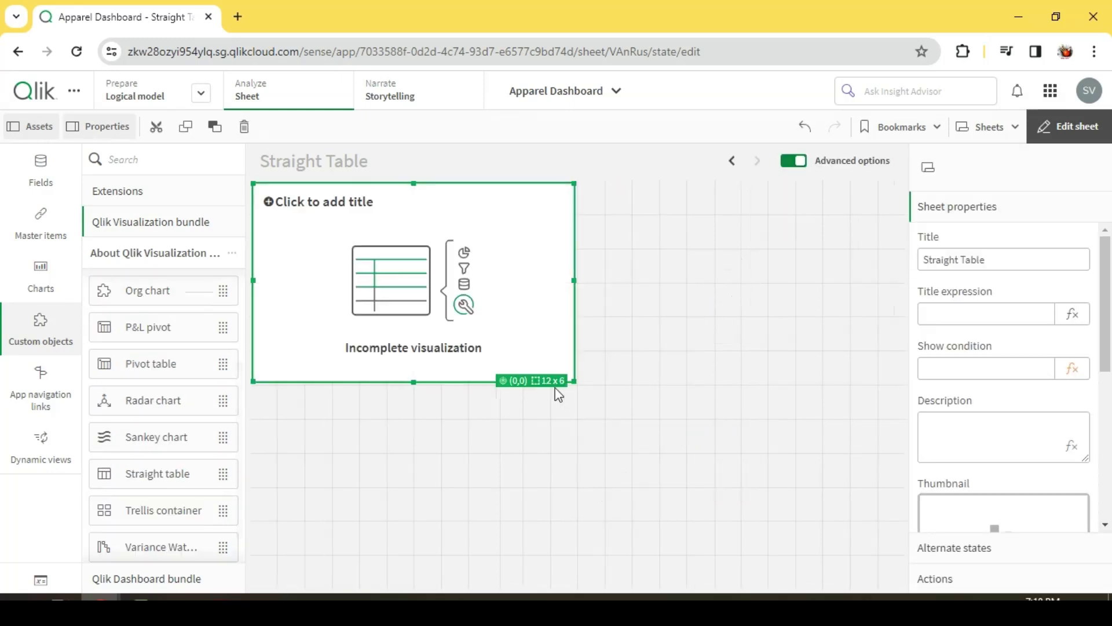
pyautogui.moveTo(571, 379)
pyautogui.mouseDown()
pyautogui.moveTo(904, 551)
pyautogui.moveTo(905, 585)
pyautogui.mouseUp()
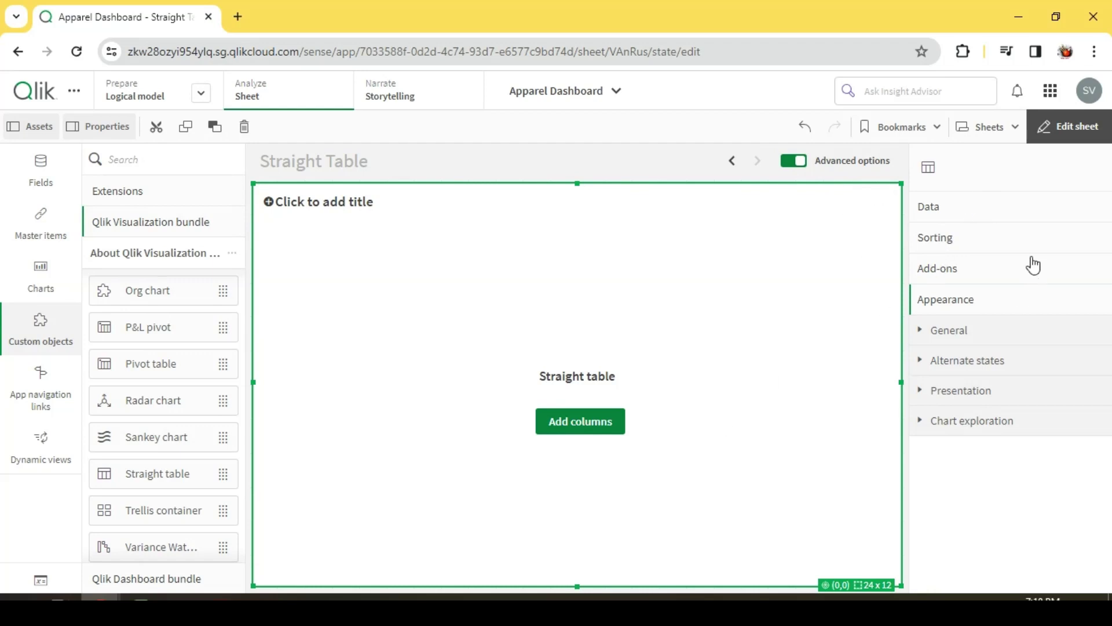
# Add table columns from fields: CategoryName, Year, Supplier and ProductName.
pyautogui.click(974, 209)
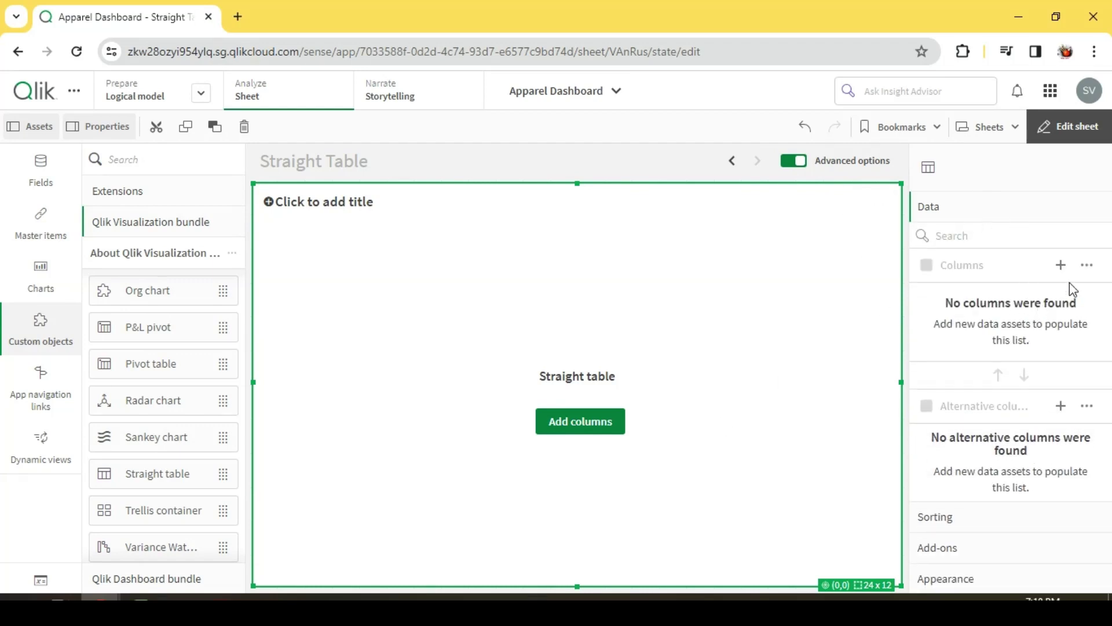
pyautogui.click(1060, 265)
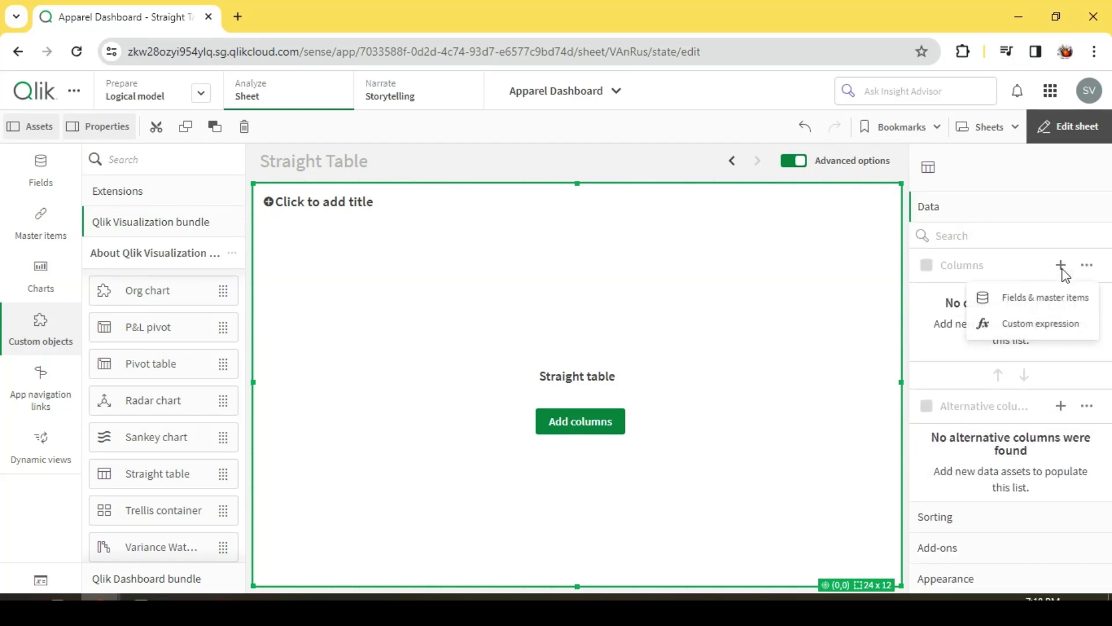
pyautogui.click(1047, 297)
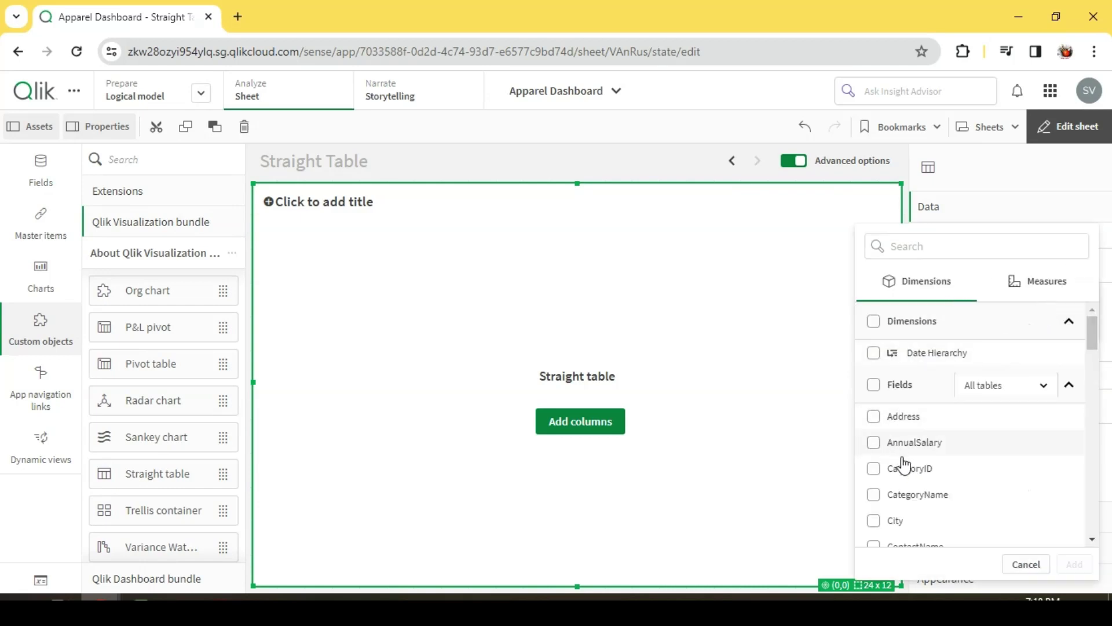
pyautogui.click(873, 495)
pyautogui.scroll(-3, 973, 478)
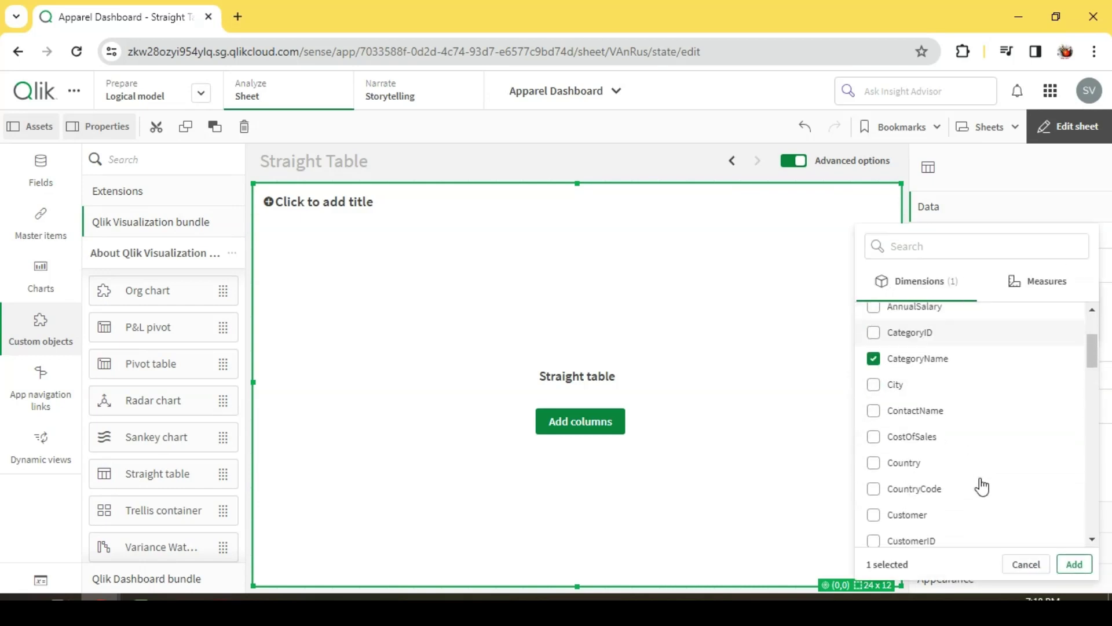
pyautogui.scroll(-3, 973, 477)
pyautogui.scroll(-3, 973, 479)
pyautogui.scroll(-3, 973, 478)
pyautogui.scroll(-3, 973, 478)
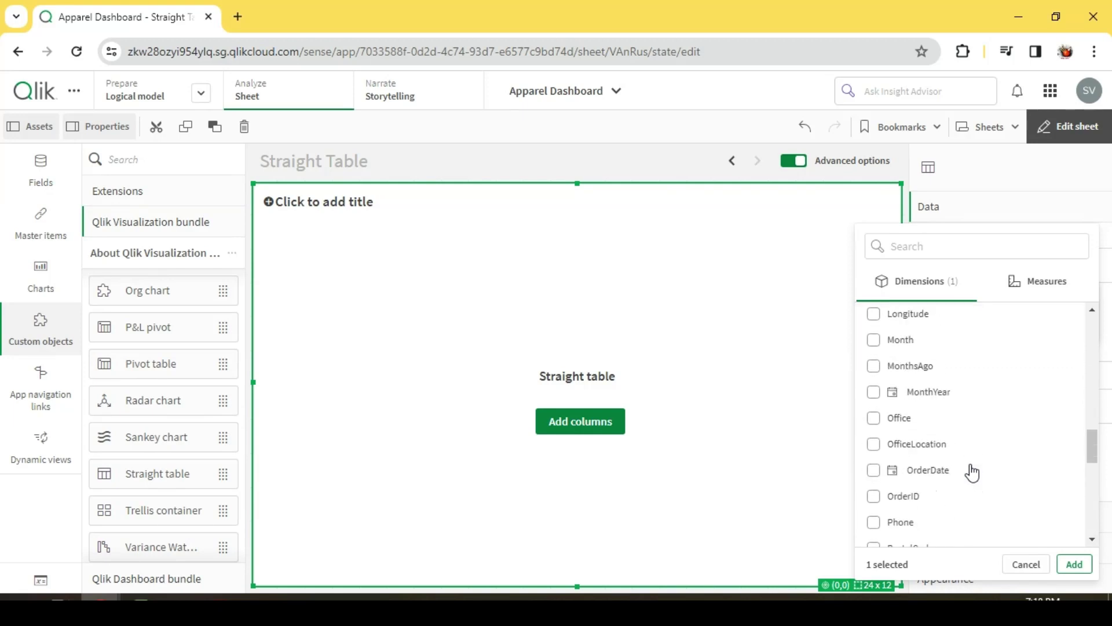
pyautogui.scroll(-3, 973, 478)
pyautogui.scroll(-2, 965, 477)
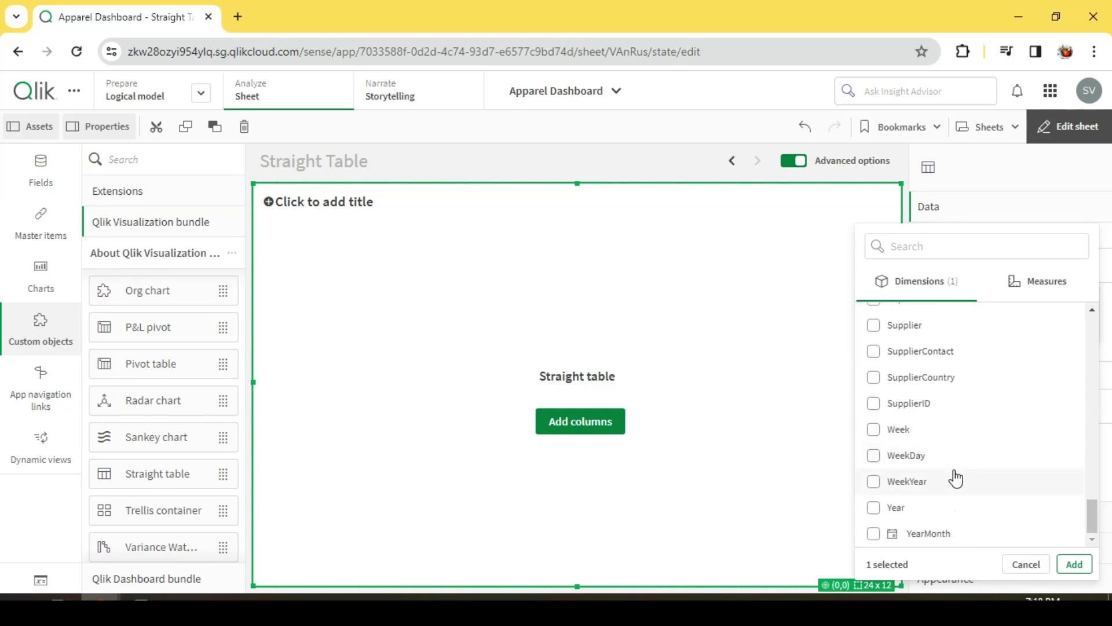
pyautogui.click(873, 507)
pyautogui.click(874, 325)
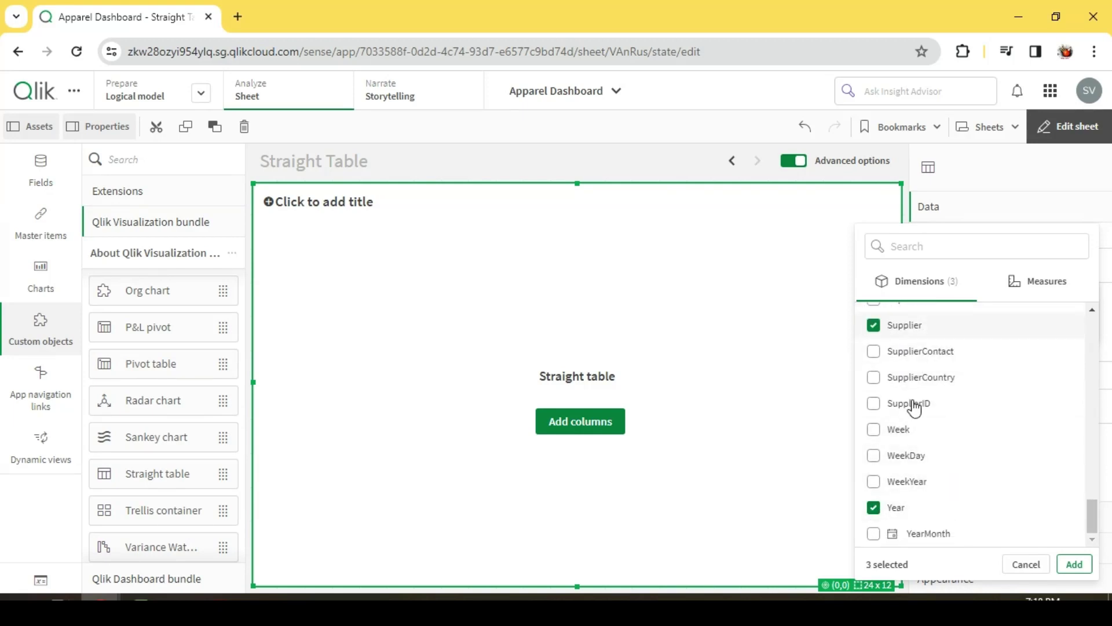
pyautogui.scroll(3, 956, 469)
pyautogui.scroll(1, 959, 474)
pyautogui.scroll(1, 959, 474)
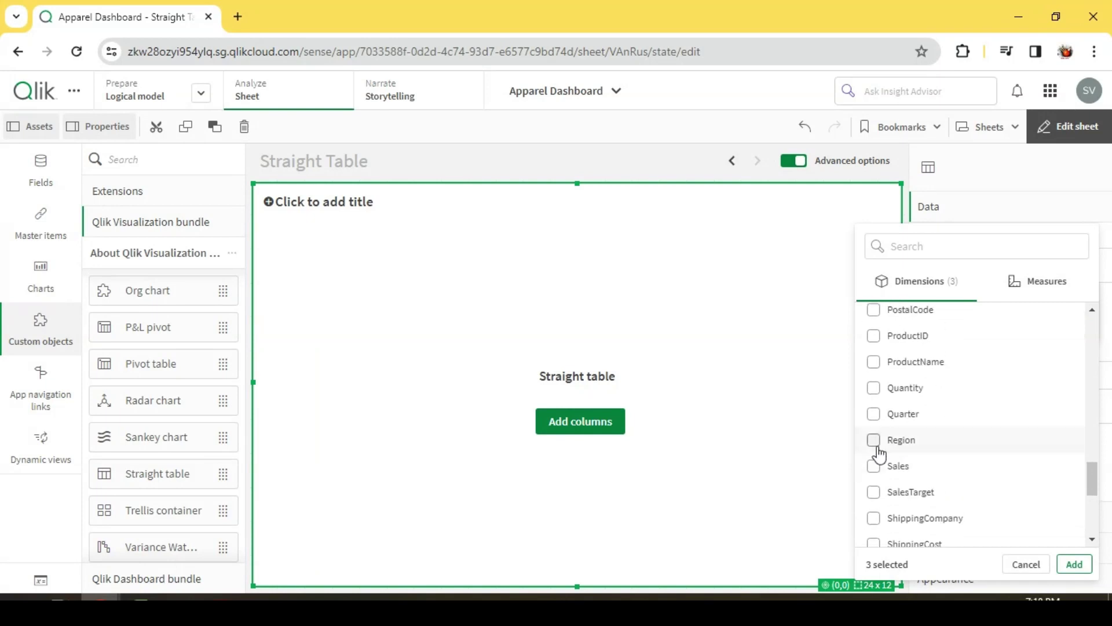
pyautogui.click(873, 362)
pyautogui.scroll(2, 943, 422)
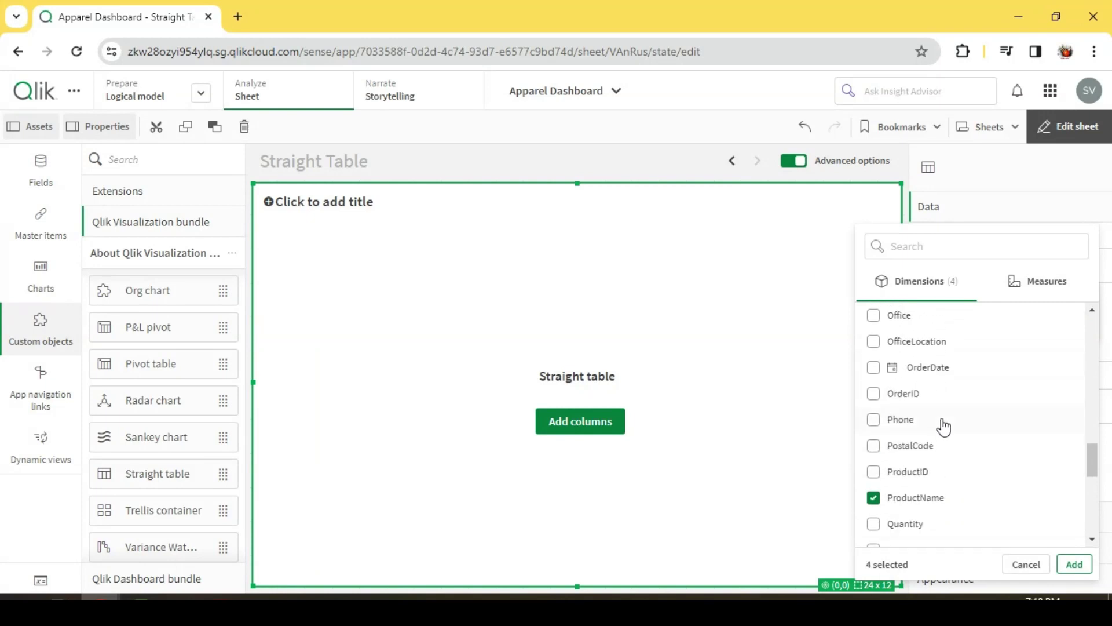
pyautogui.scroll(2, 922, 447)
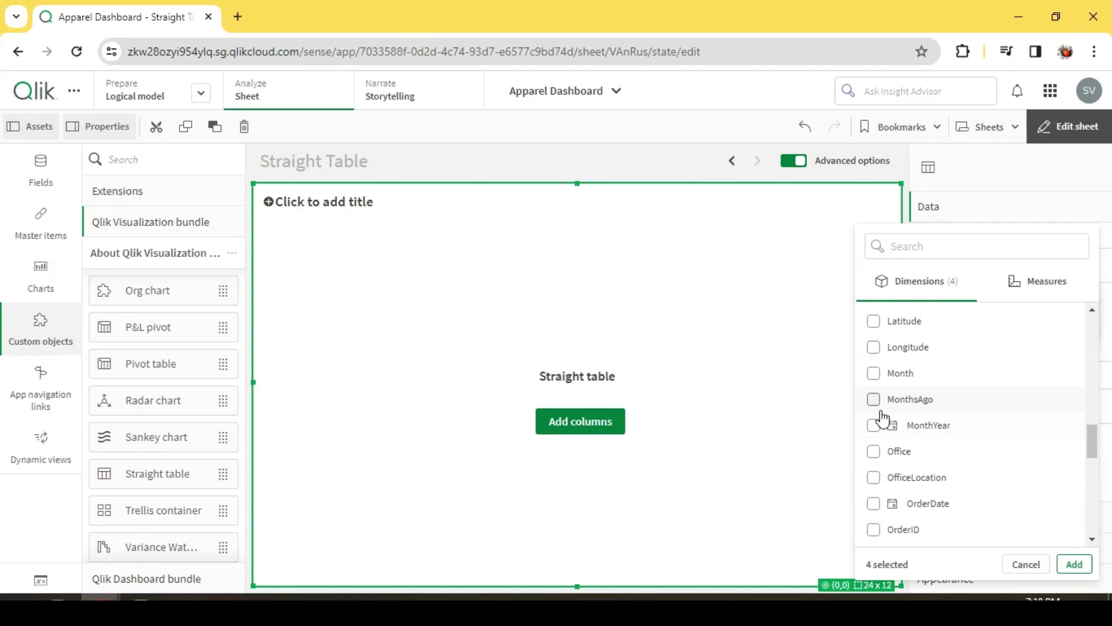
pyautogui.scroll(1, 878, 413)
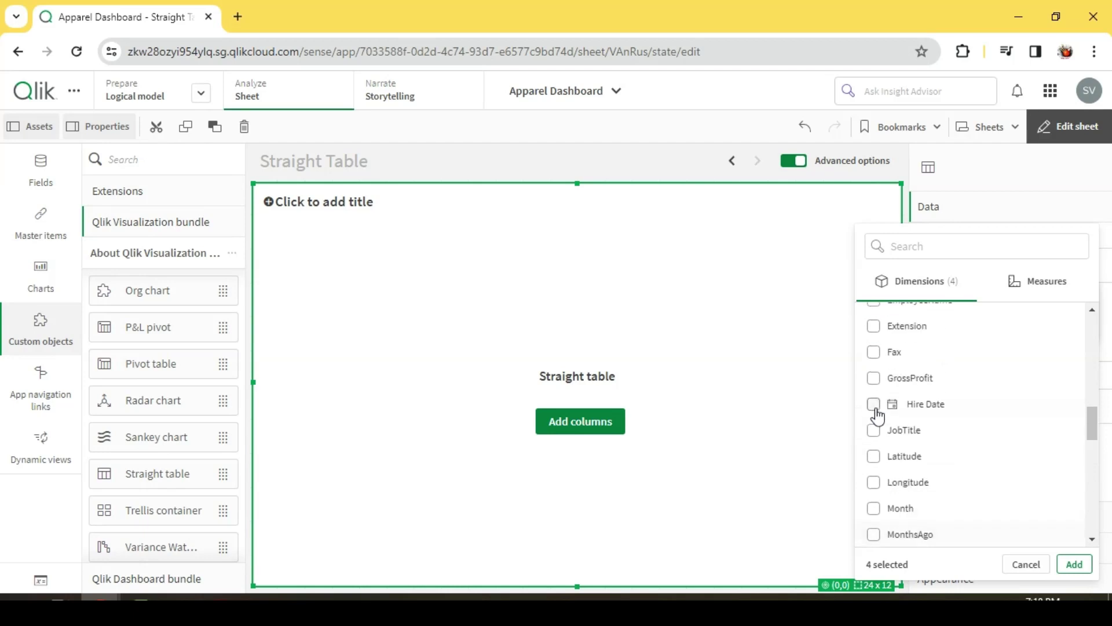
# Add Month, EmployeeName, Customer and the #Orders measure, and confirm the new columns.
pyautogui.click(873, 509)
pyautogui.scroll(2, 876, 487)
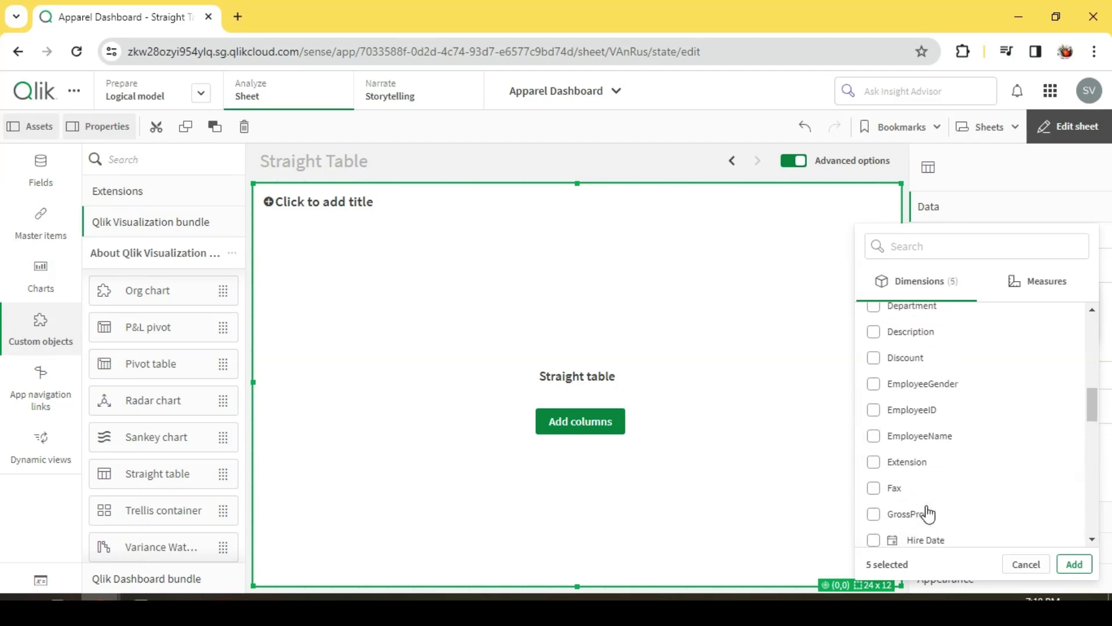
pyautogui.click(873, 435)
pyautogui.scroll(2, 939, 469)
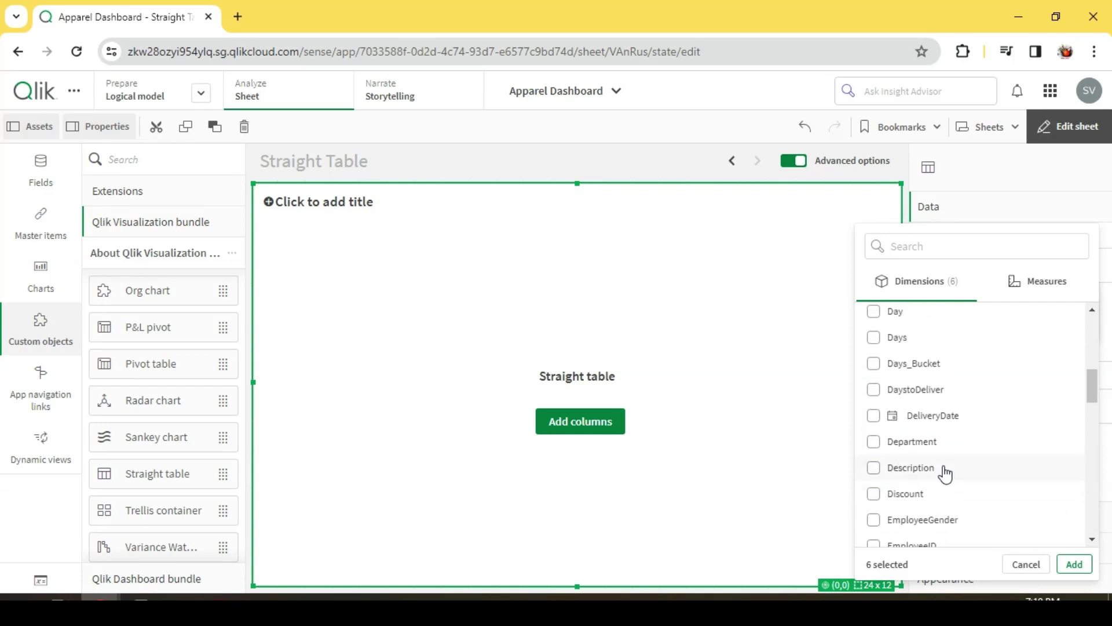
pyautogui.scroll(1, 881, 483)
pyautogui.scroll(1, 880, 484)
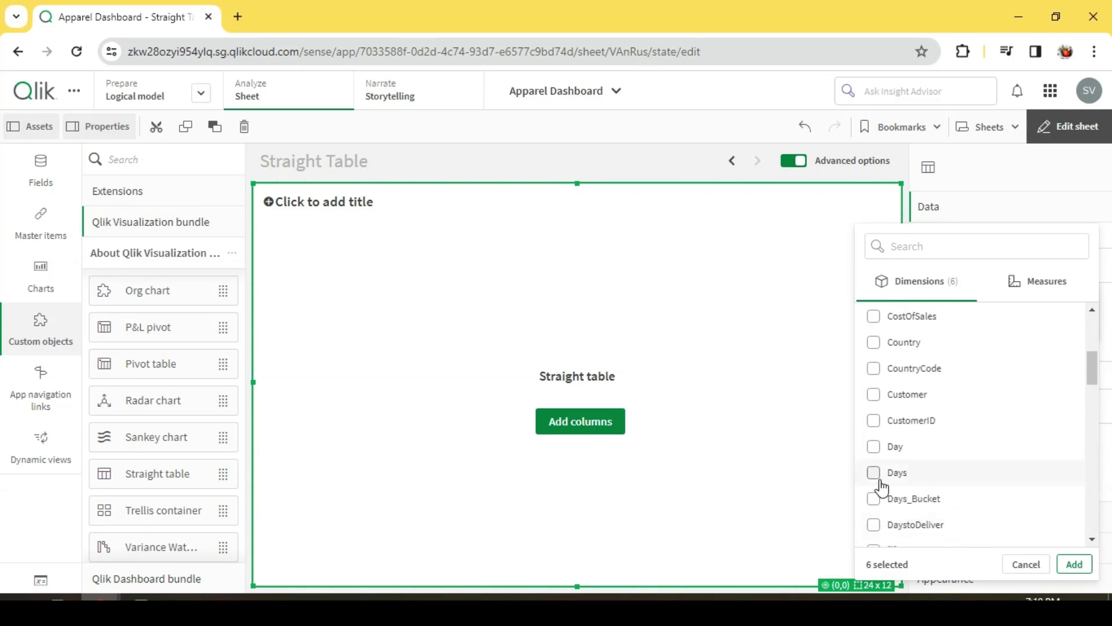
pyautogui.click(873, 393)
pyautogui.scroll(2, 919, 434)
pyautogui.scroll(-5, 920, 435)
pyautogui.scroll(-5, 920, 434)
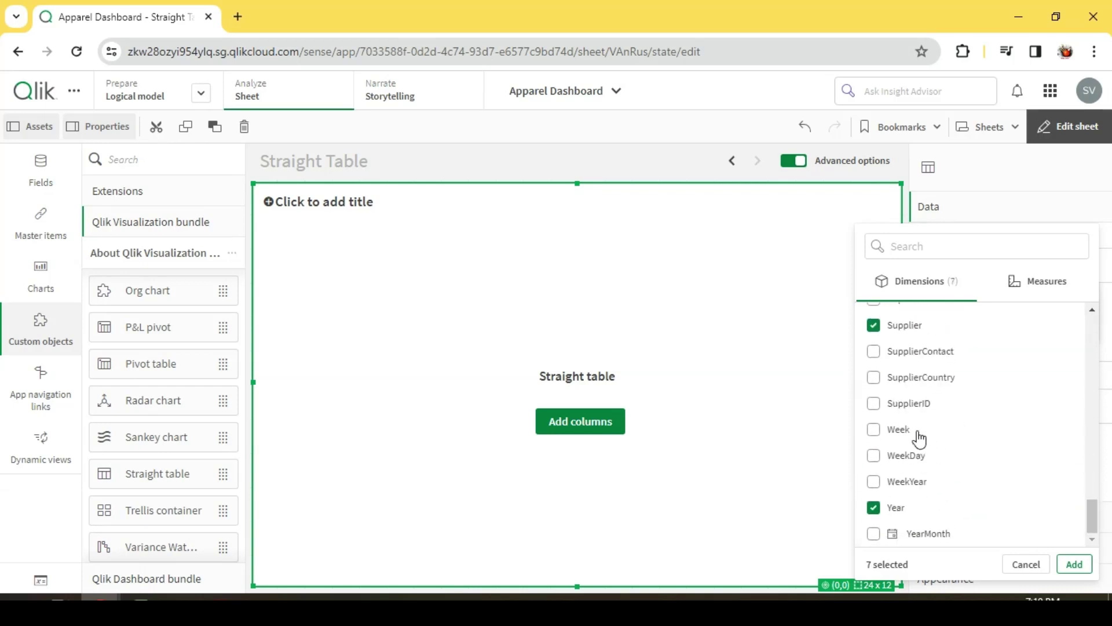
pyautogui.scroll(3, 920, 434)
pyautogui.scroll(-2, 935, 495)
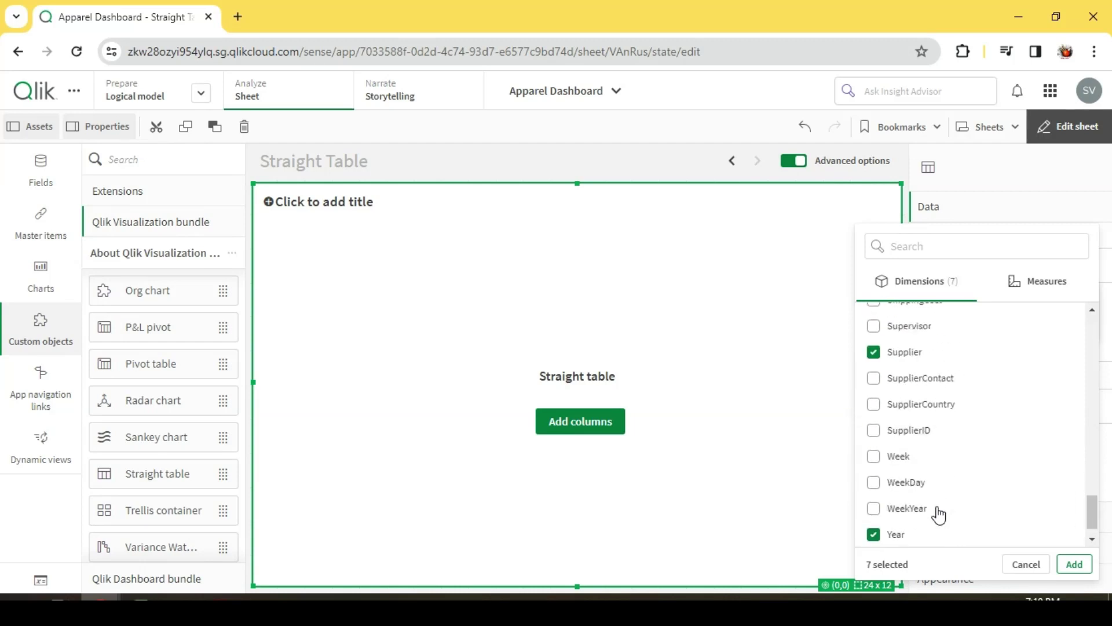
pyautogui.scroll(1, 935, 495)
pyautogui.scroll(2, 935, 495)
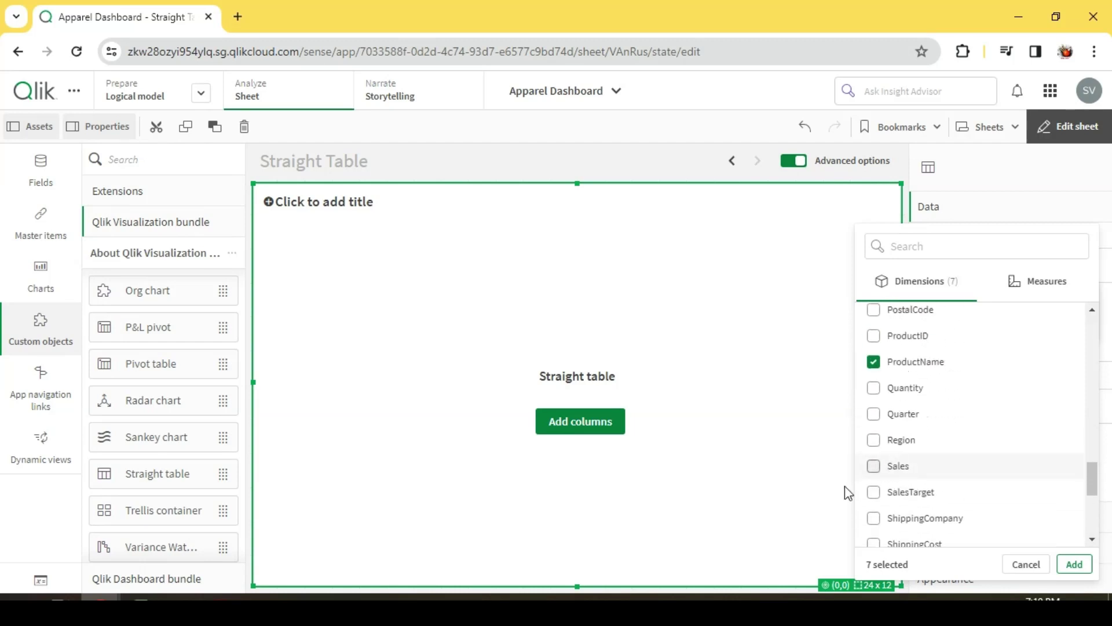
pyautogui.scroll(-4, 893, 478)
pyautogui.click(1041, 280)
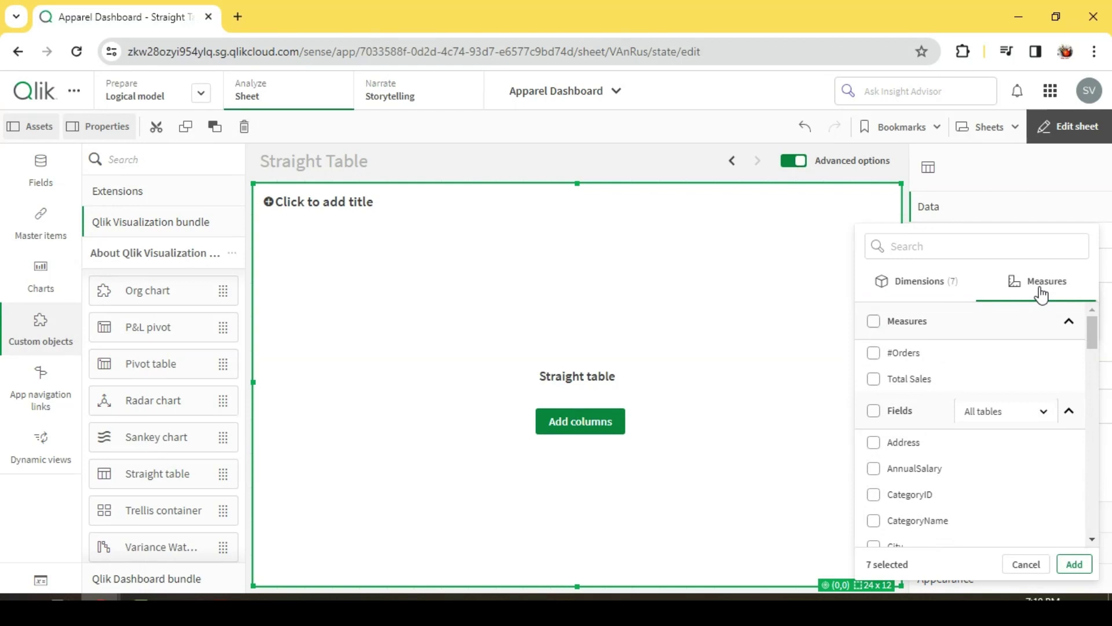
pyautogui.click(873, 353)
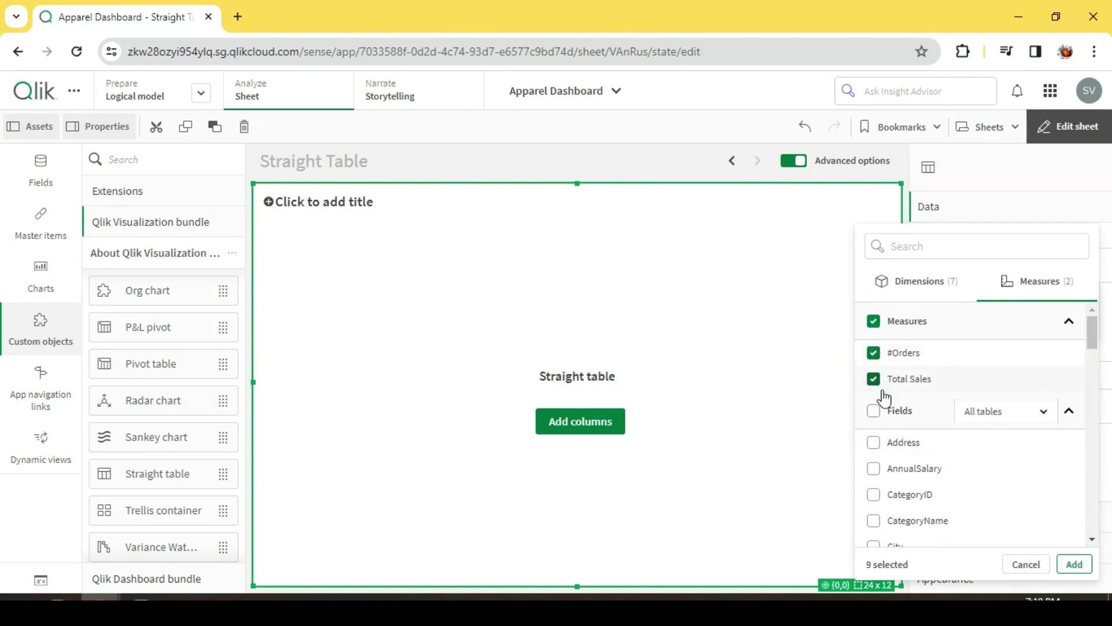
pyautogui.click(1074, 564)
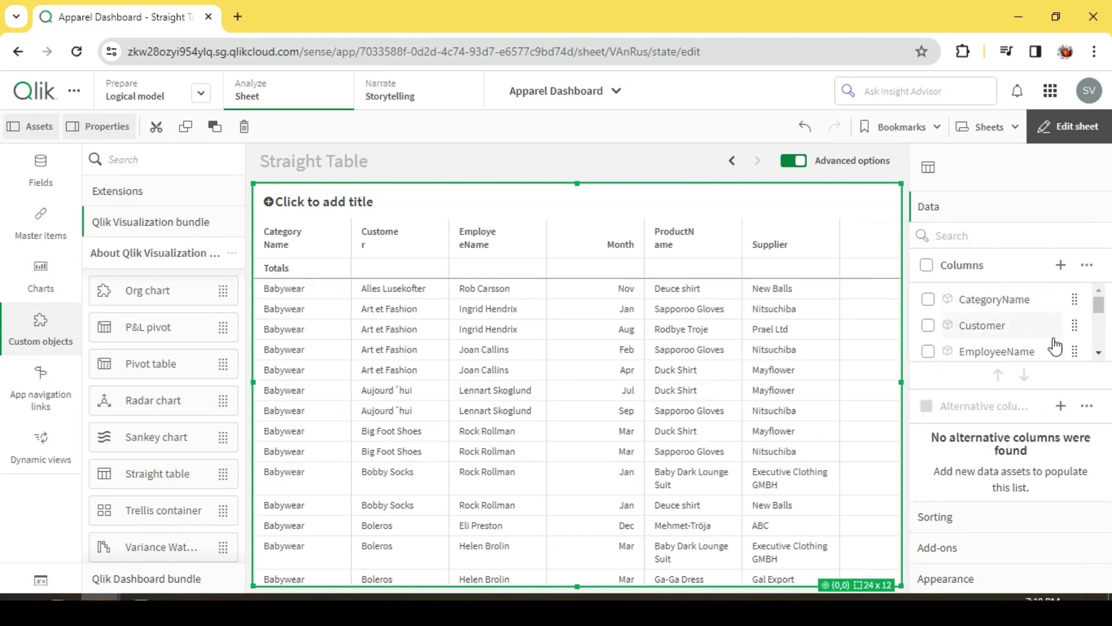
pyautogui.moveTo(522, 399)
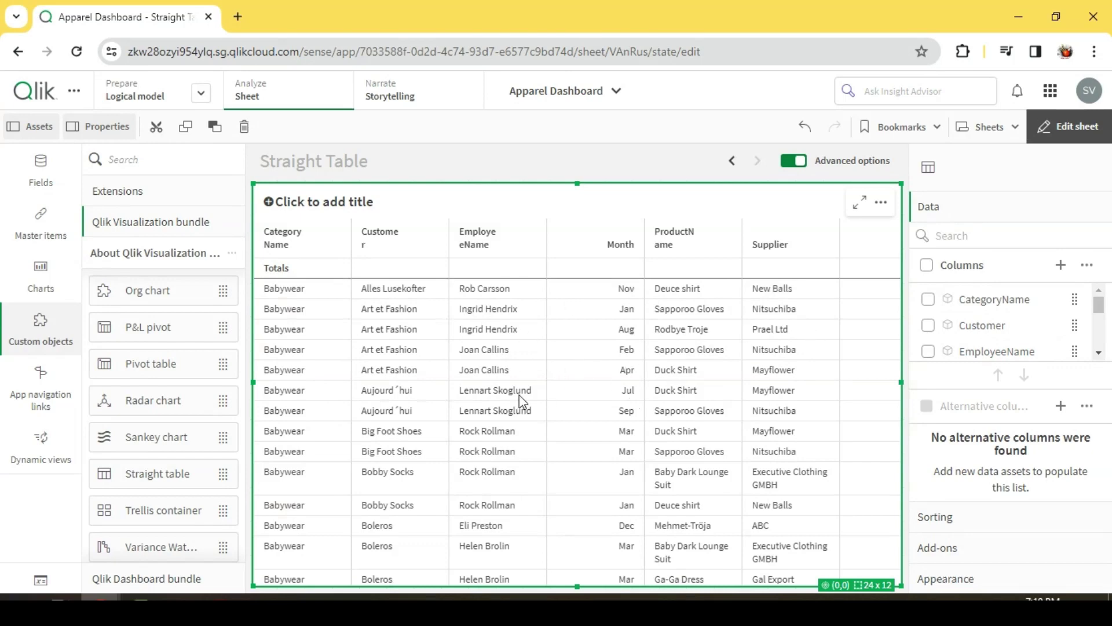
pyautogui.scroll(-5, 1003, 322)
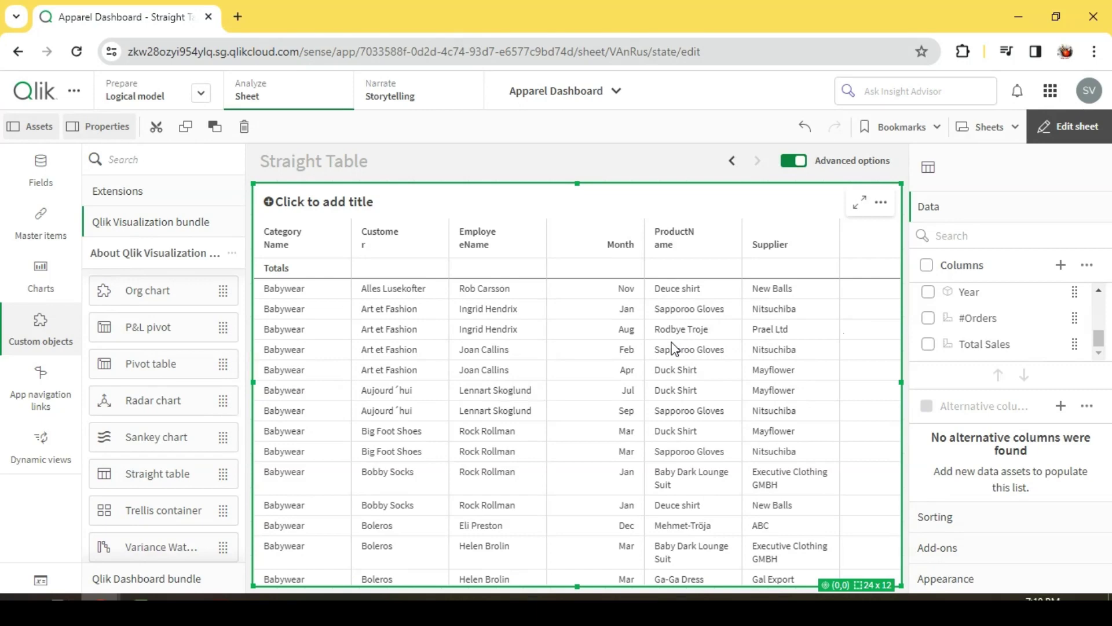
pyautogui.click(1067, 125)
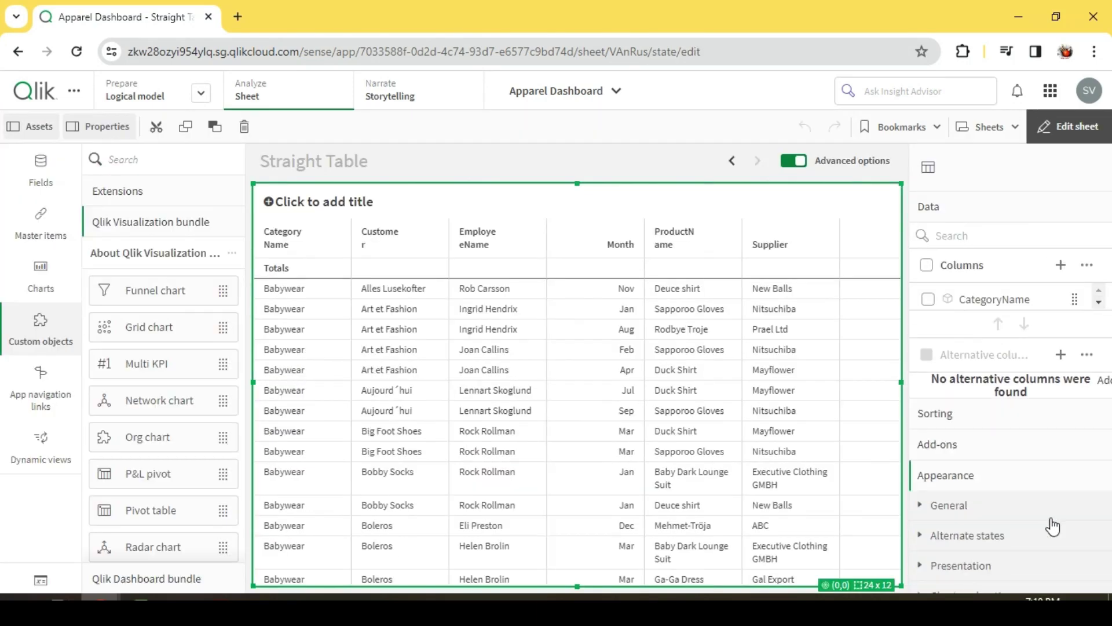
# Enable chart exploration on the straight table, keeping visibility on Auto.
pyautogui.click(946, 299)
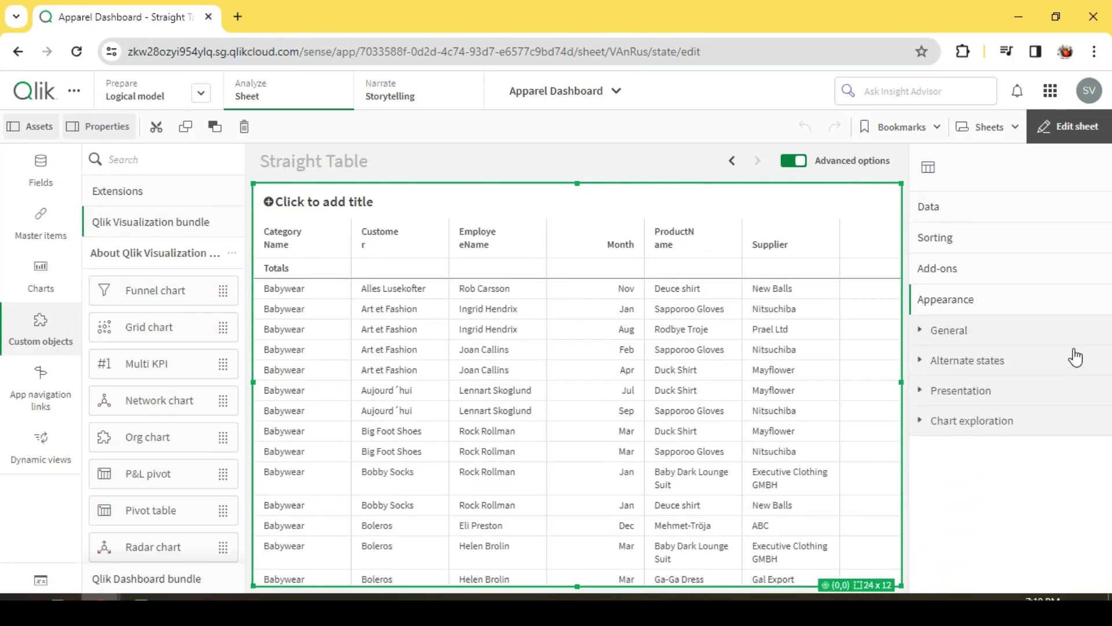
pyautogui.click(971, 420)
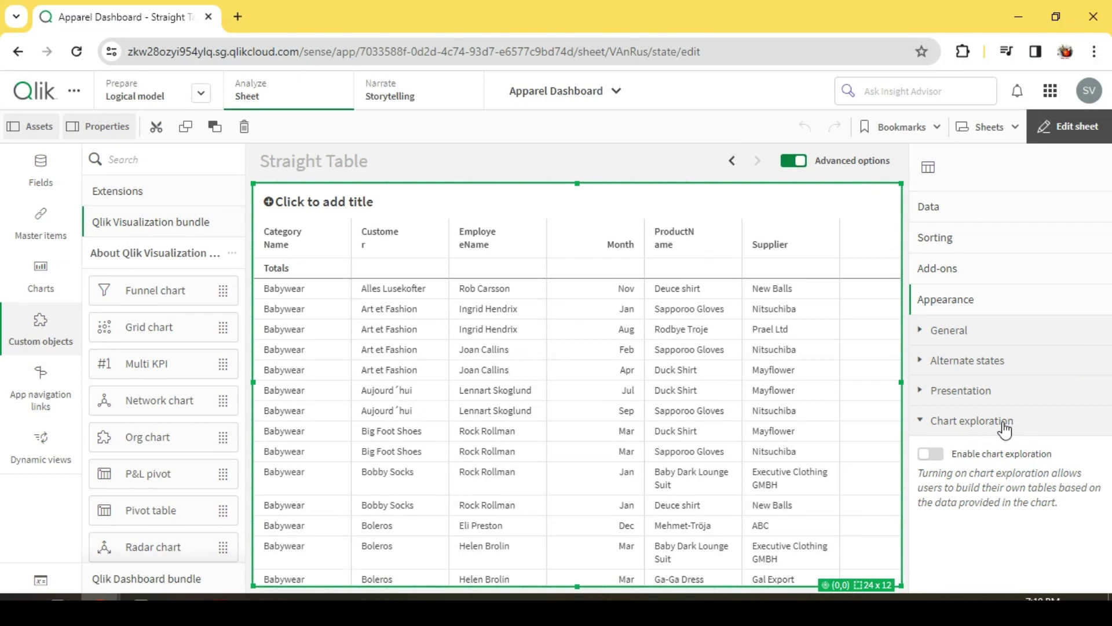
pyautogui.click(929, 455)
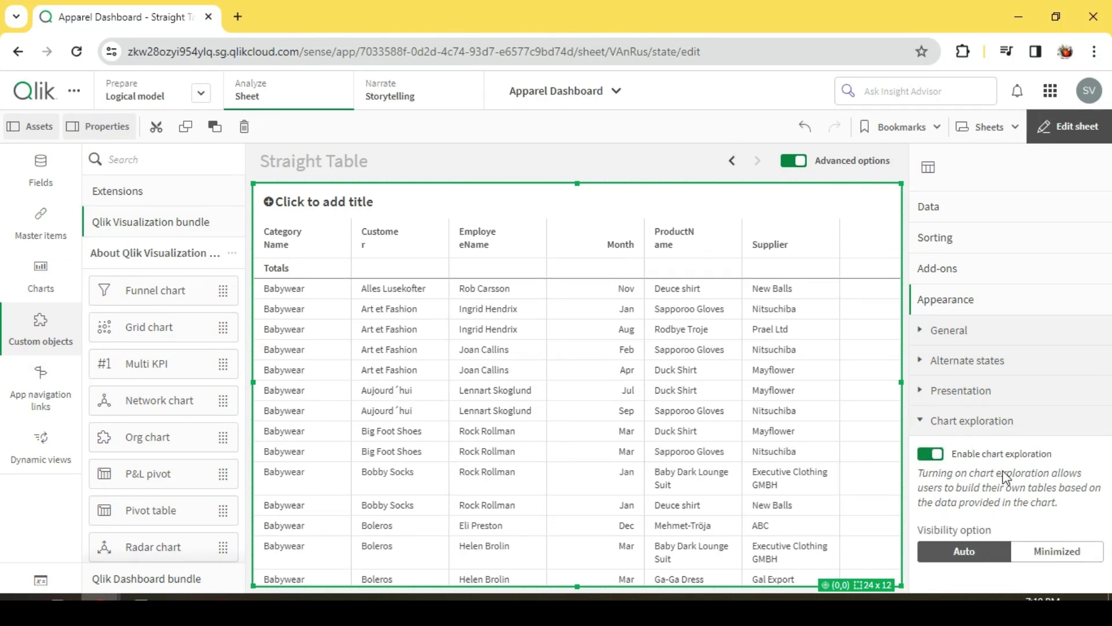
# Turn on pagination, check the sorting settings, and leave edit mode for analysis view.
pyautogui.moveTo(810, 479)
pyautogui.click(969, 393)
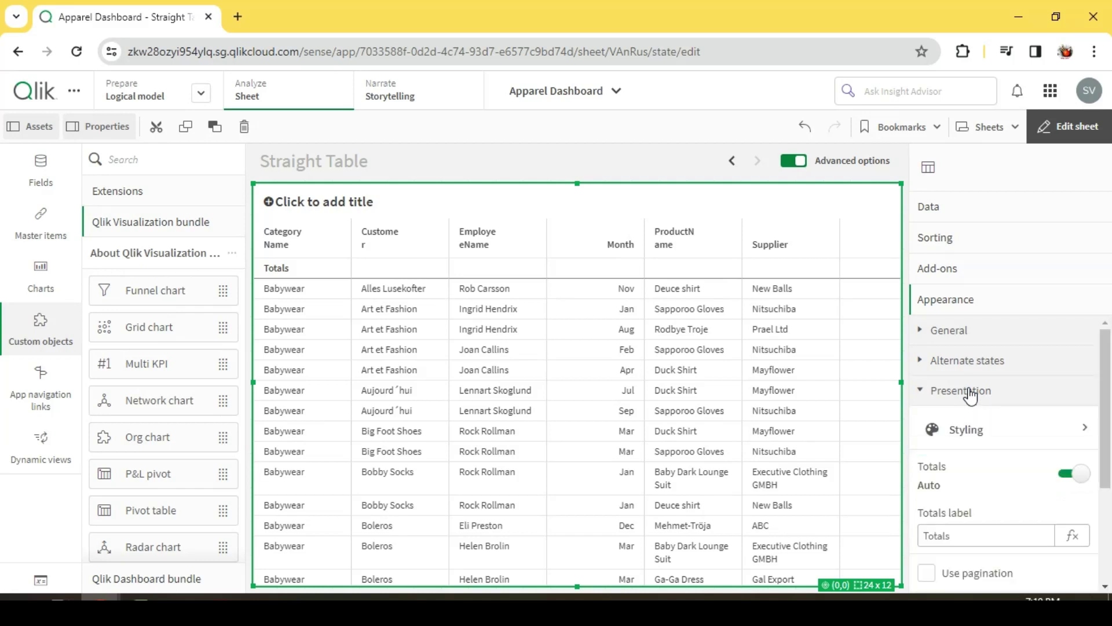
pyautogui.scroll(-2, 1020, 448)
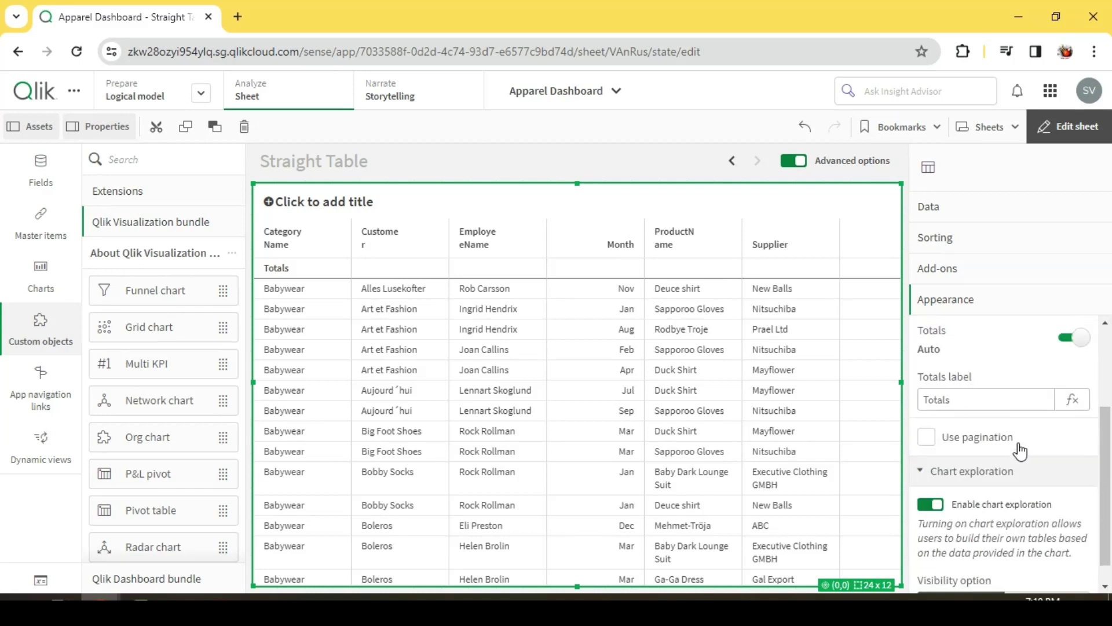
pyautogui.click(926, 437)
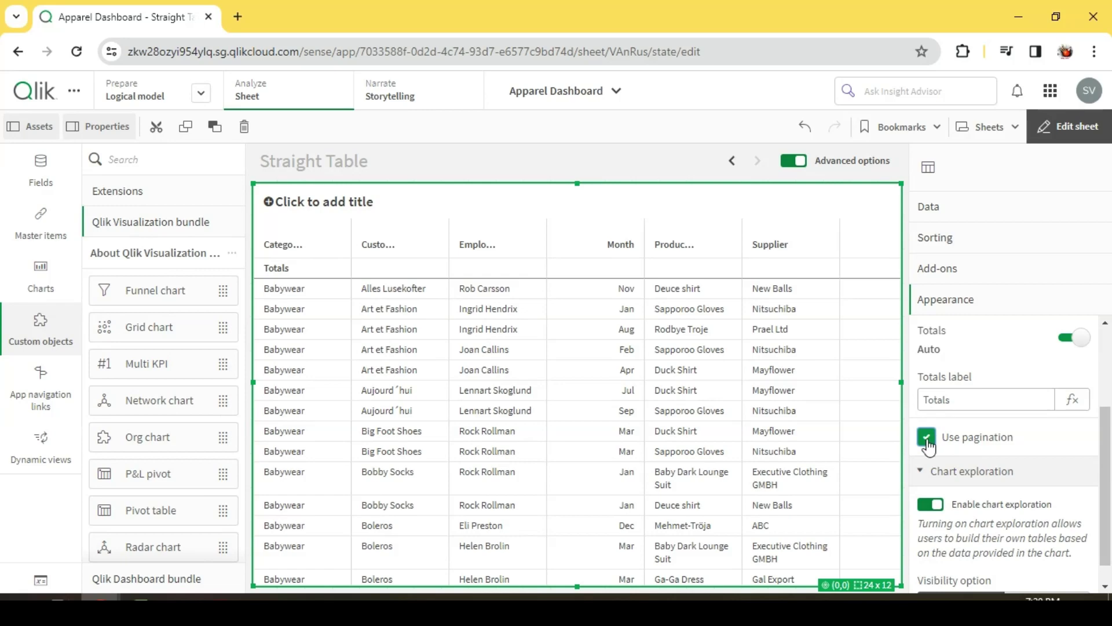
pyautogui.moveTo(857, 446)
pyautogui.scroll(-1, 995, 455)
pyautogui.scroll(3, 992, 435)
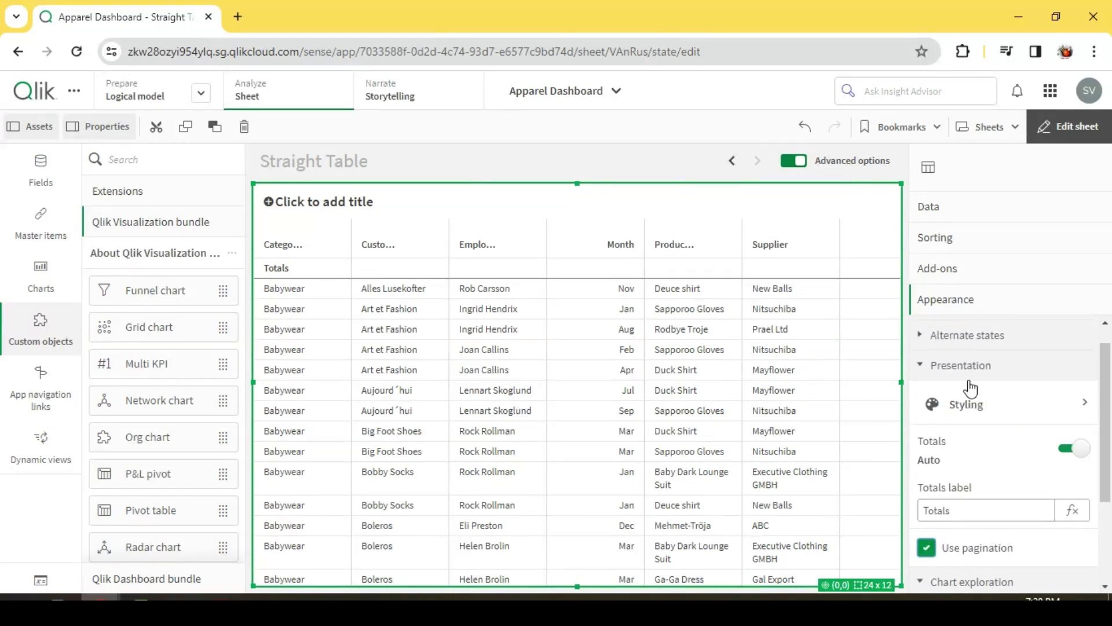
pyautogui.click(956, 241)
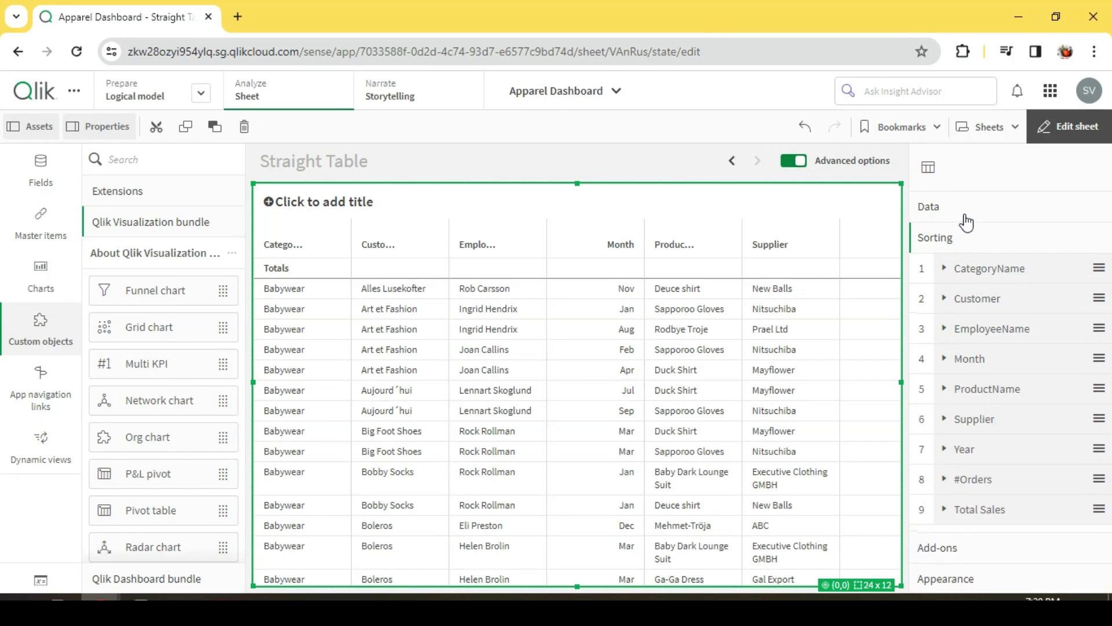
pyautogui.click(967, 219)
pyautogui.click(1070, 126)
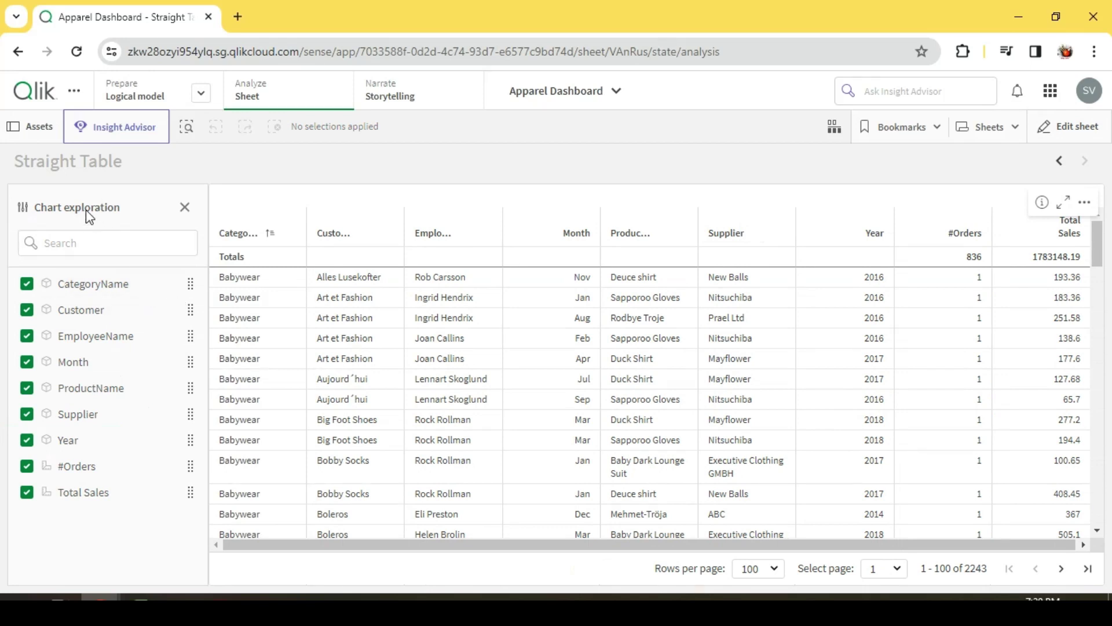
# Hide Year, Supplier, ProductName and #Orders, move Month after CategoryName, and re-enter edit mode.
pyautogui.click(28, 440)
pyautogui.click(27, 414)
pyautogui.click(27, 388)
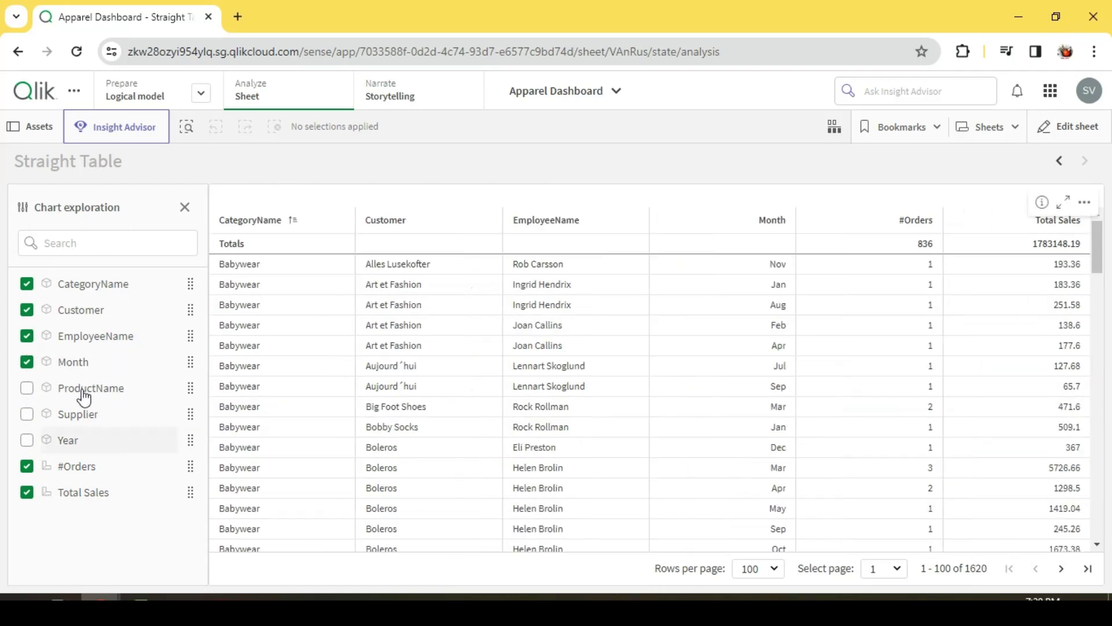
pyautogui.moveTo(183, 338); pyautogui.dragTo(184, 310)
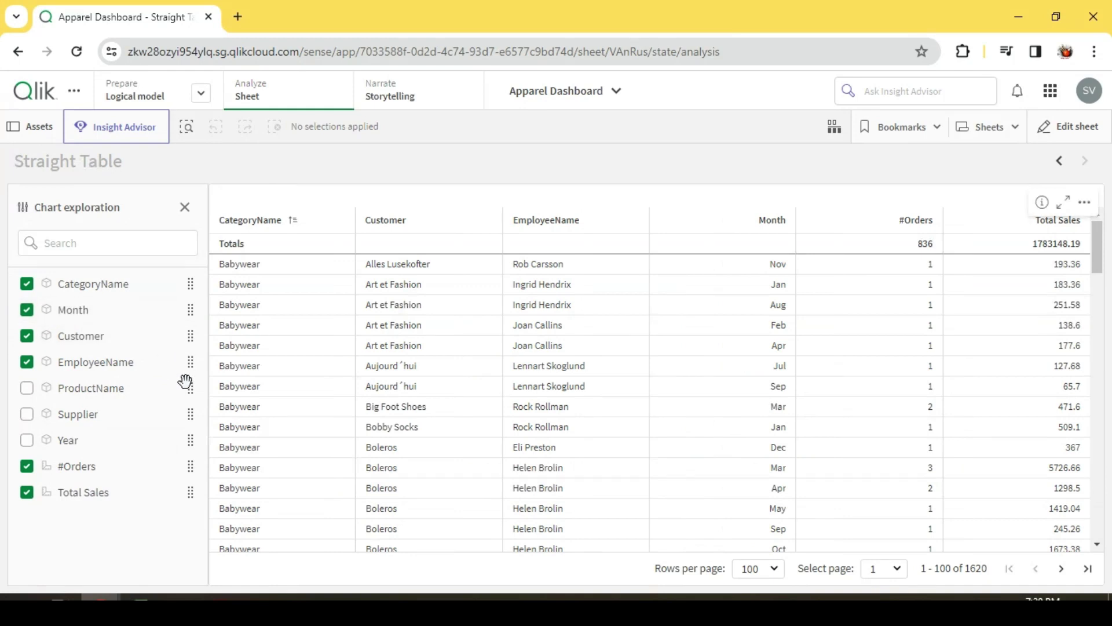
pyautogui.click(26, 466)
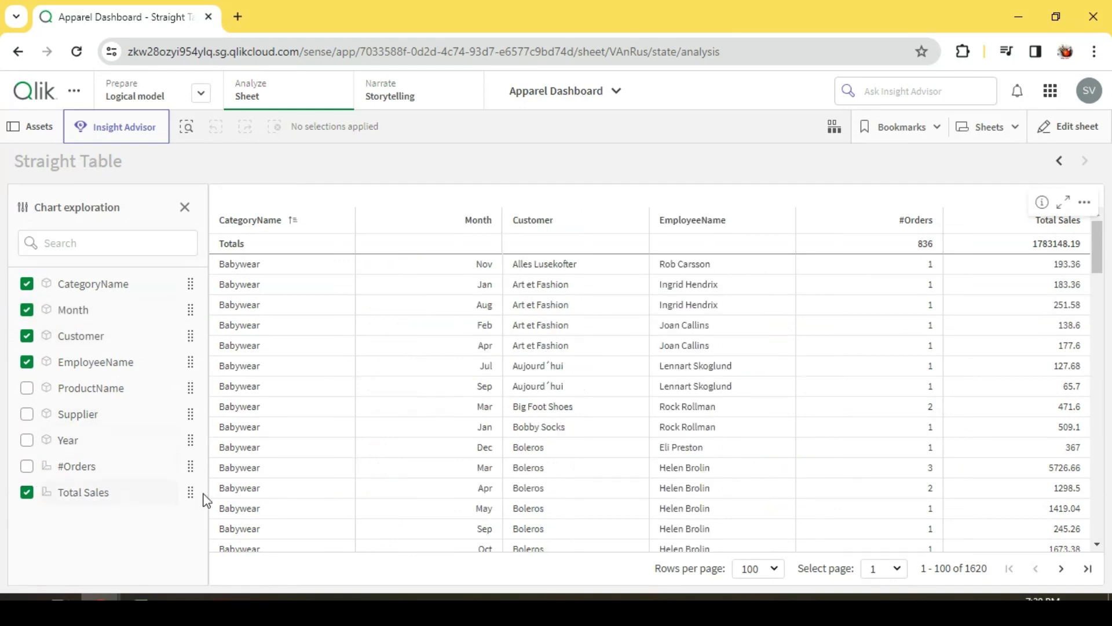
pyautogui.click(1078, 126)
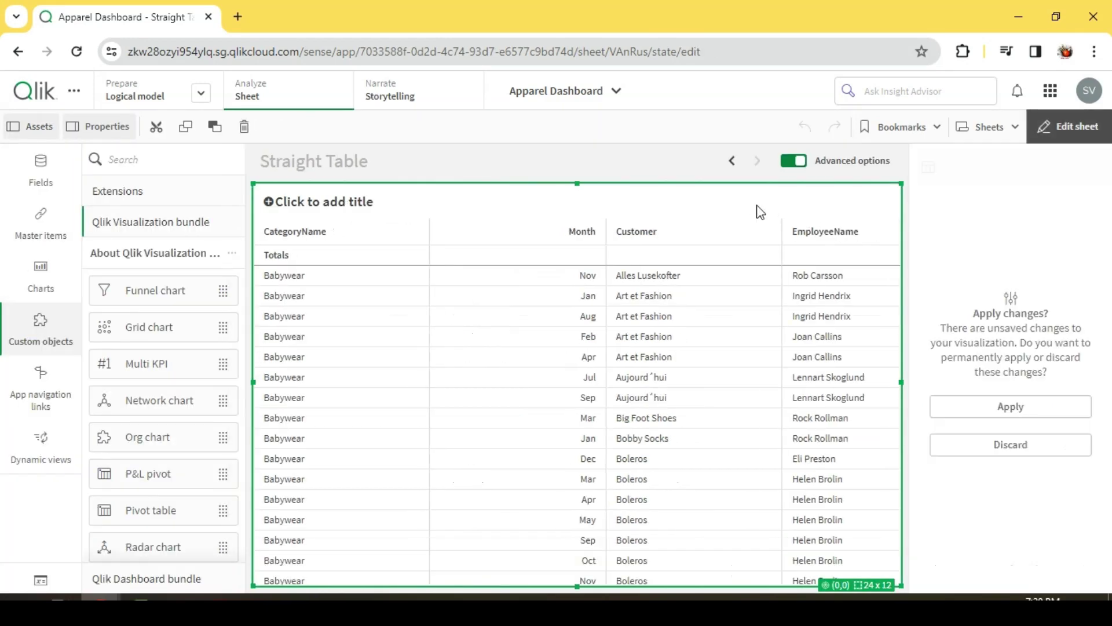
# Apply the explored layout and start a new custom-expression column.
pyautogui.click(1010, 407)
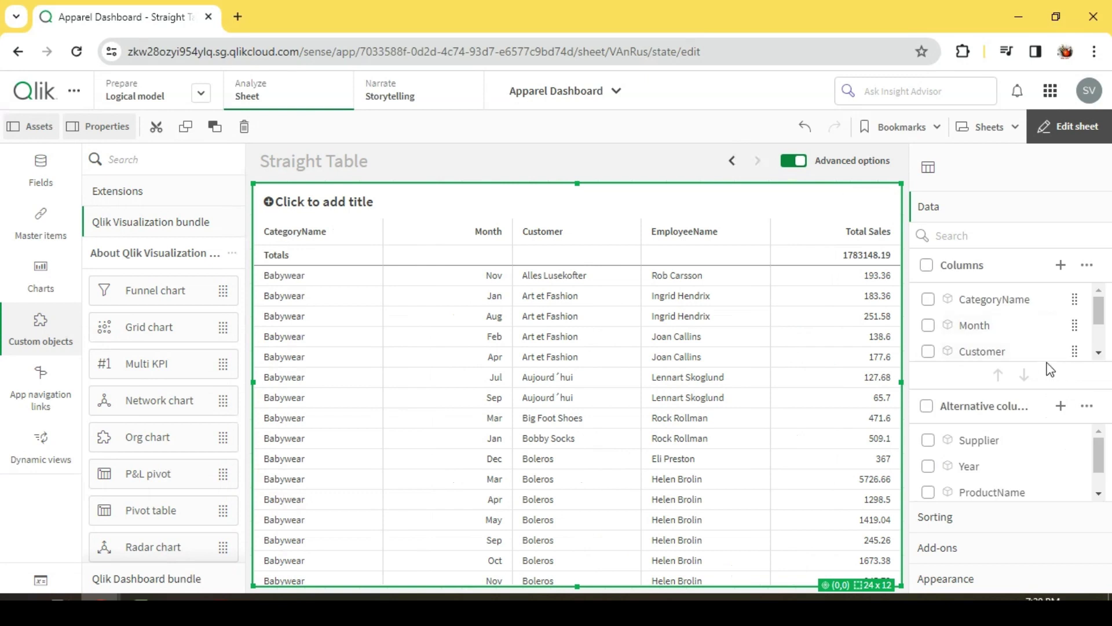
pyautogui.click(1061, 265)
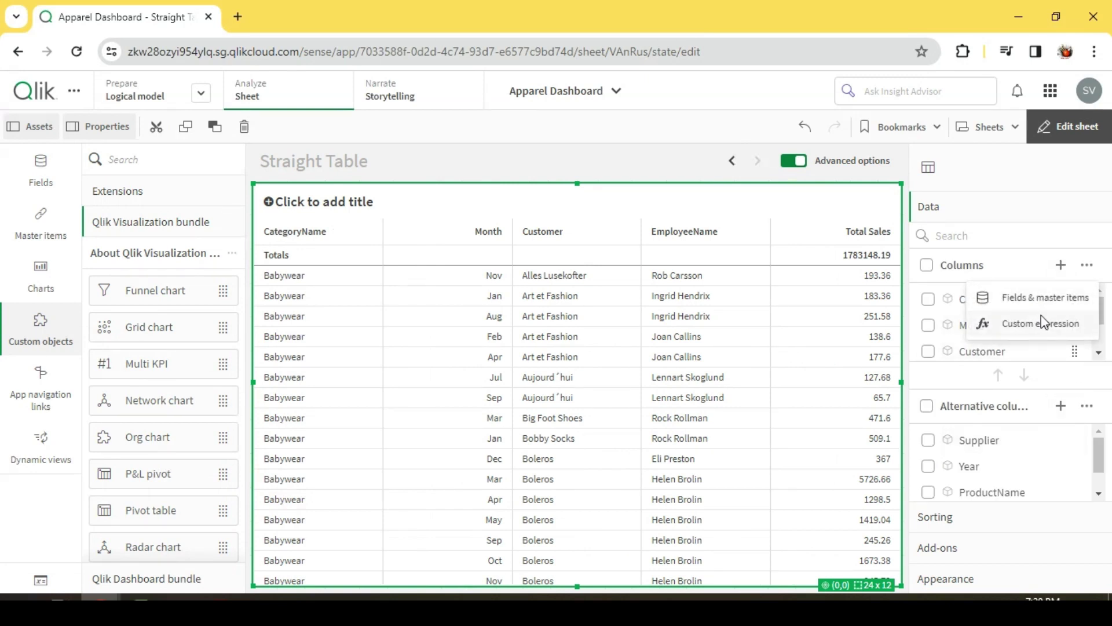
pyautogui.click(1040, 323)
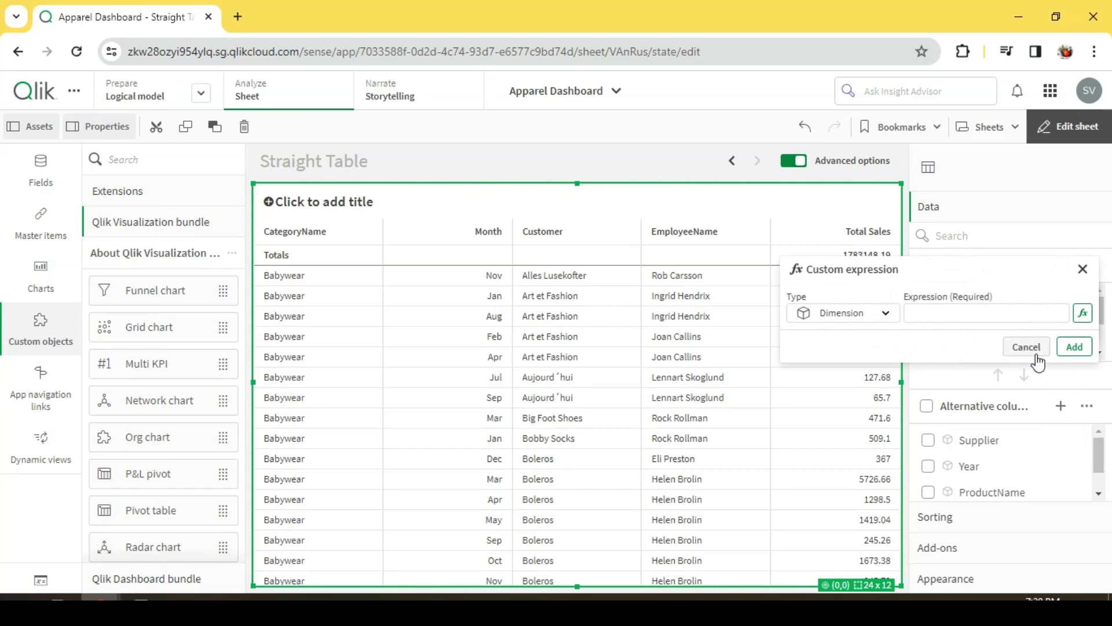
# Make the new column a measure with the expression Avg(Sales).
pyautogui.click(883, 312)
pyautogui.click(834, 358)
pyautogui.click(1084, 314)
pyautogui.write('A')
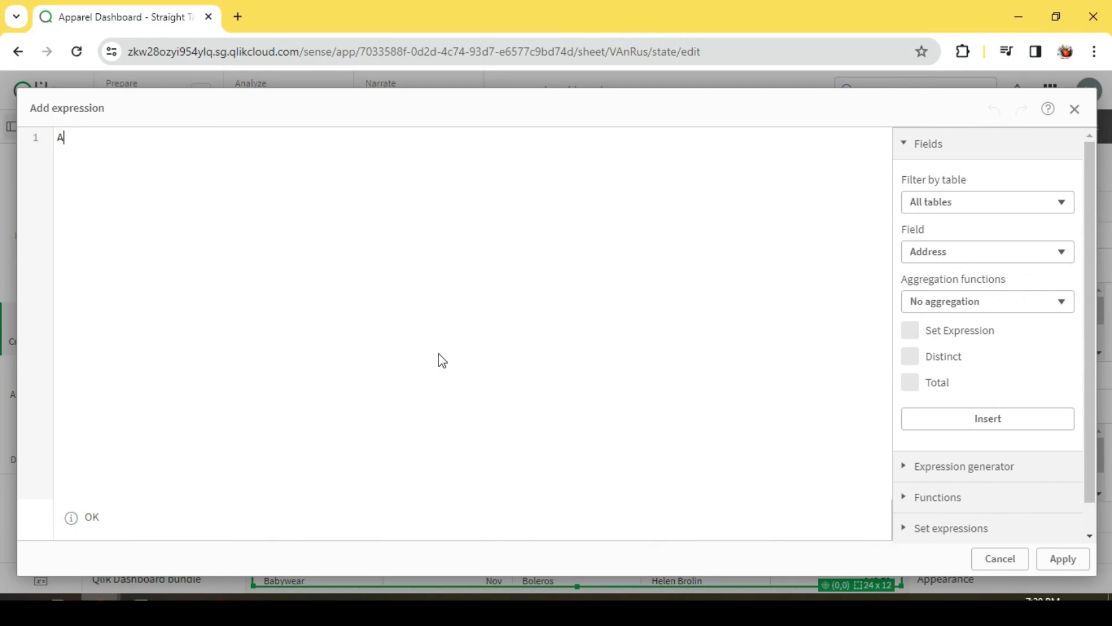
pyautogui.write('vg(Sal')
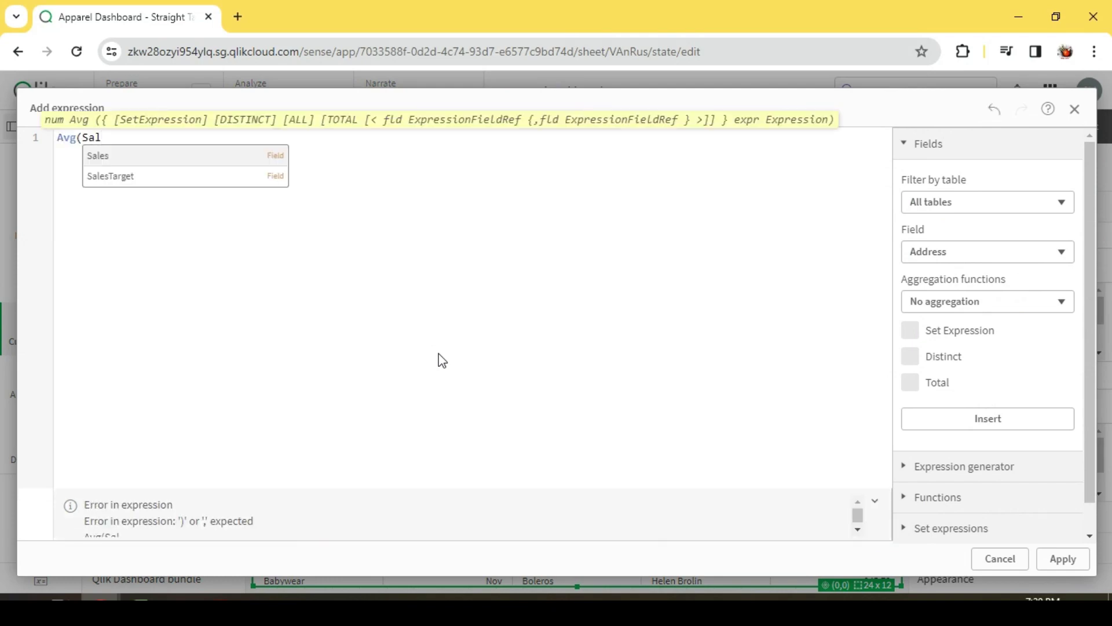
pyautogui.write('es)')
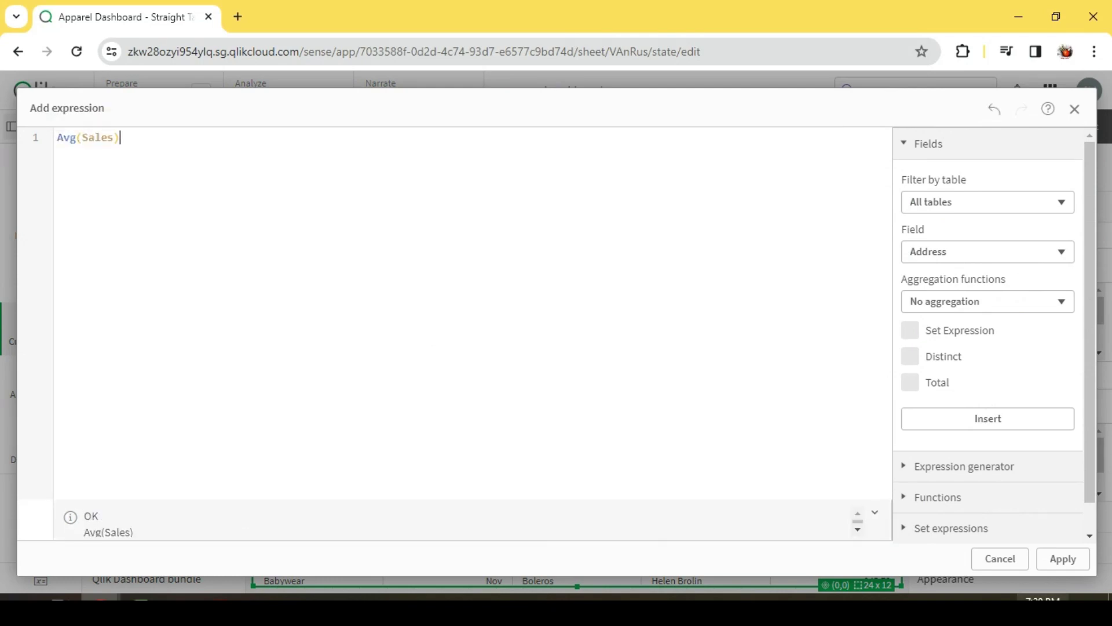
pyautogui.click(1062, 558)
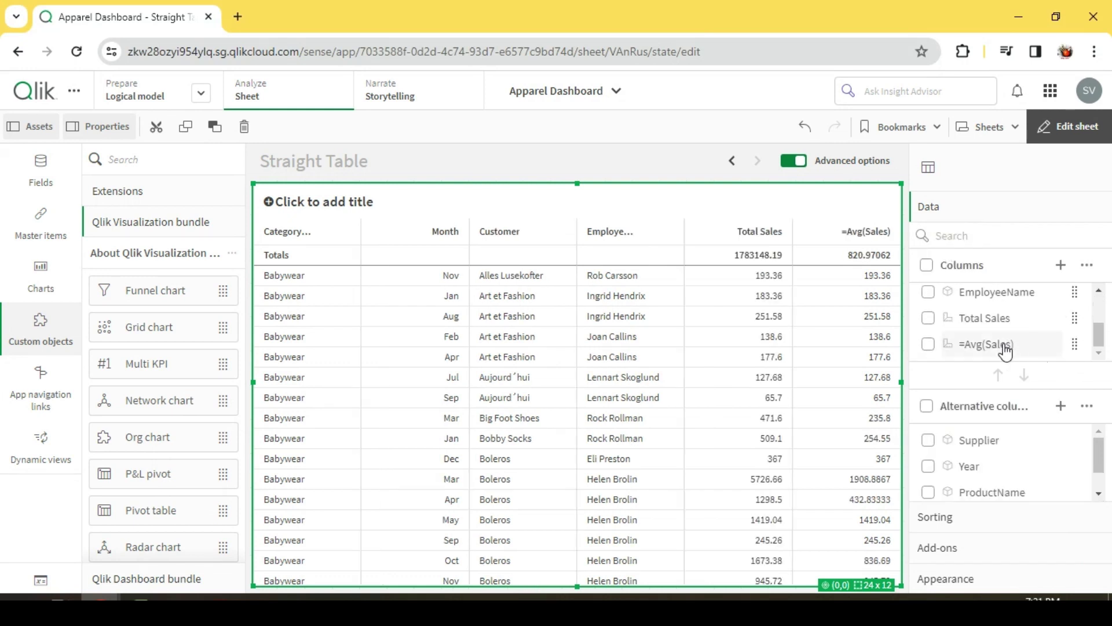
# Give the Avg(Sales) measure column the label 'Avg Sales'.
pyautogui.click(1015, 350)
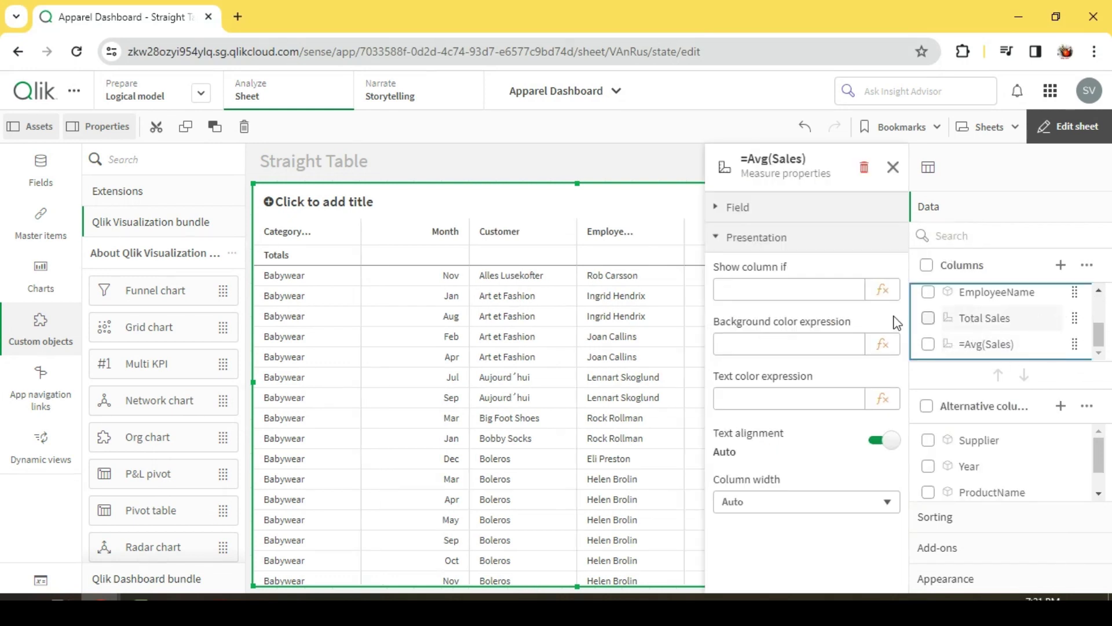
pyautogui.click(749, 209)
pyautogui.click(764, 314)
pyautogui.write('Avg Sales')
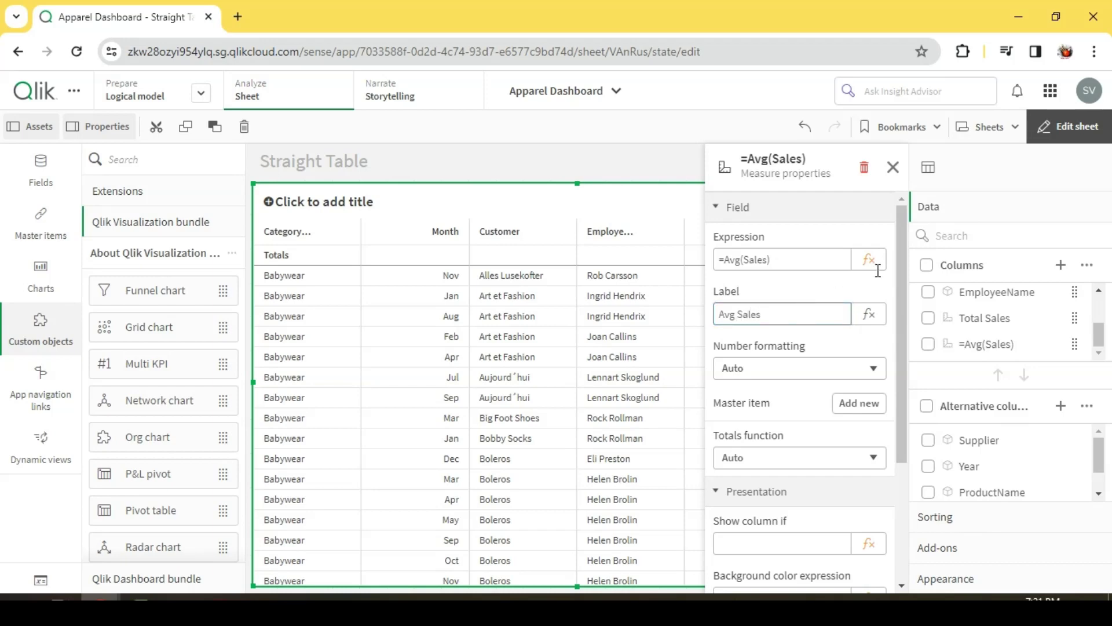
pyautogui.click(892, 167)
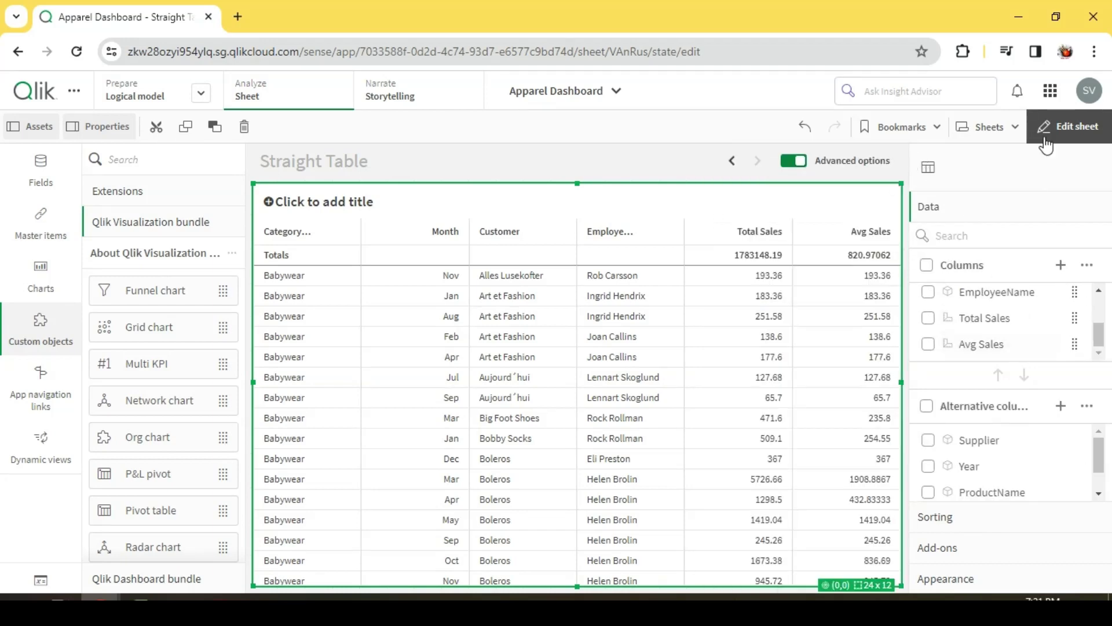
# Switch to analysis view and reopen chart exploration so Avg Sales appears listed.
pyautogui.click(1068, 126)
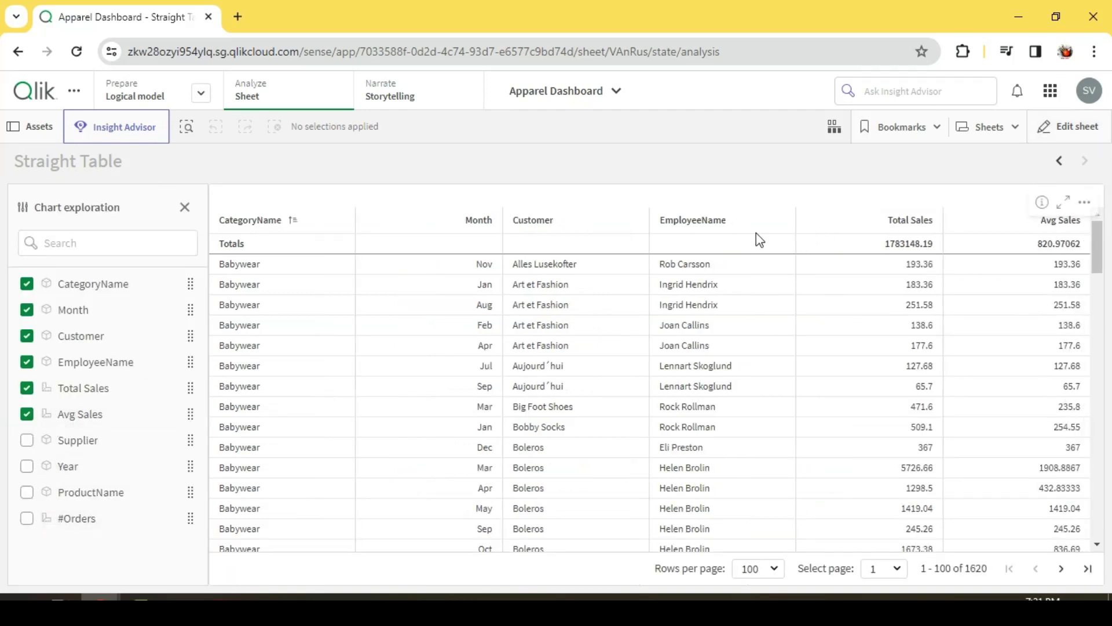
pyautogui.click(185, 211)
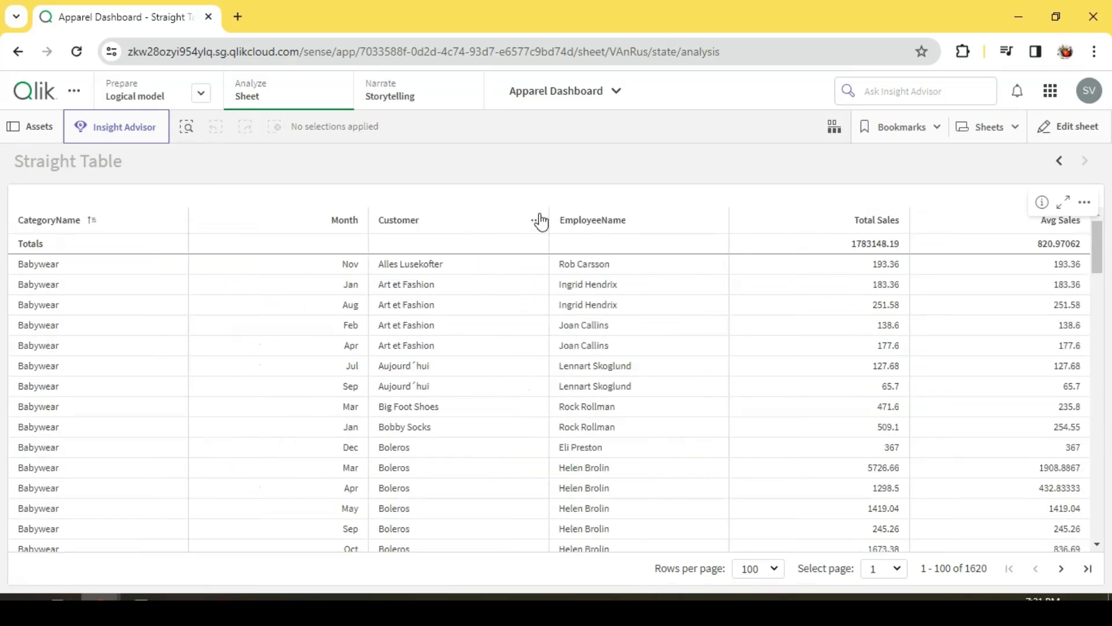
pyautogui.rightClick(500, 206)
pyautogui.click(569, 158)
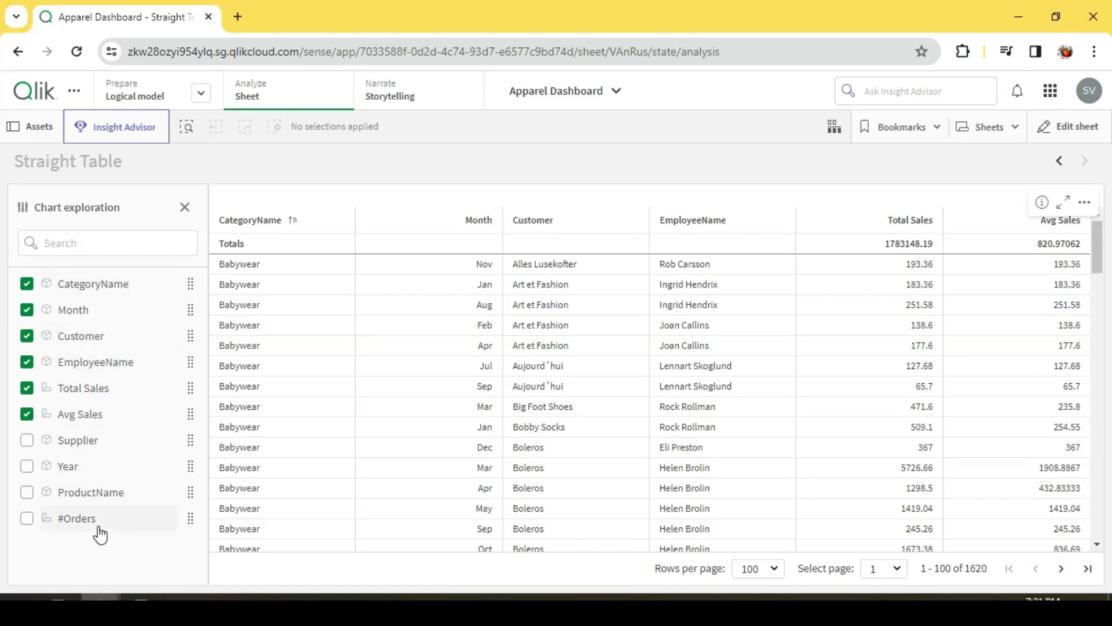
pyautogui.scroll(-3, 526, 447)
pyautogui.scroll(3, 696, 417)
# Keep 100 rows per page and page forward to page 3 (rows 201–300).
pyautogui.click(769, 571)
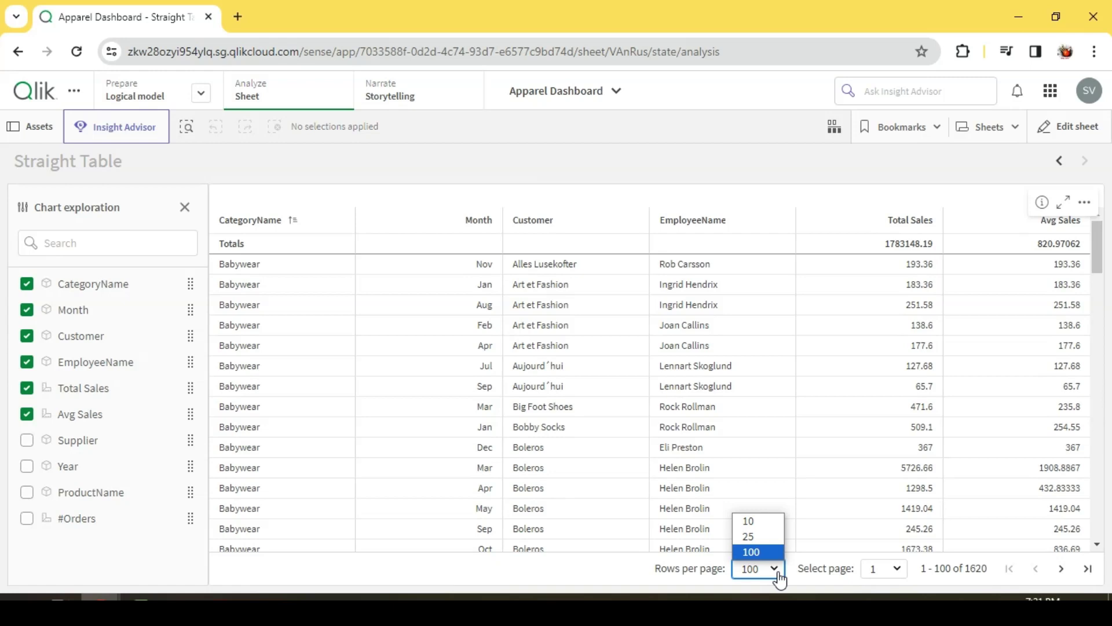
pyautogui.click(774, 569)
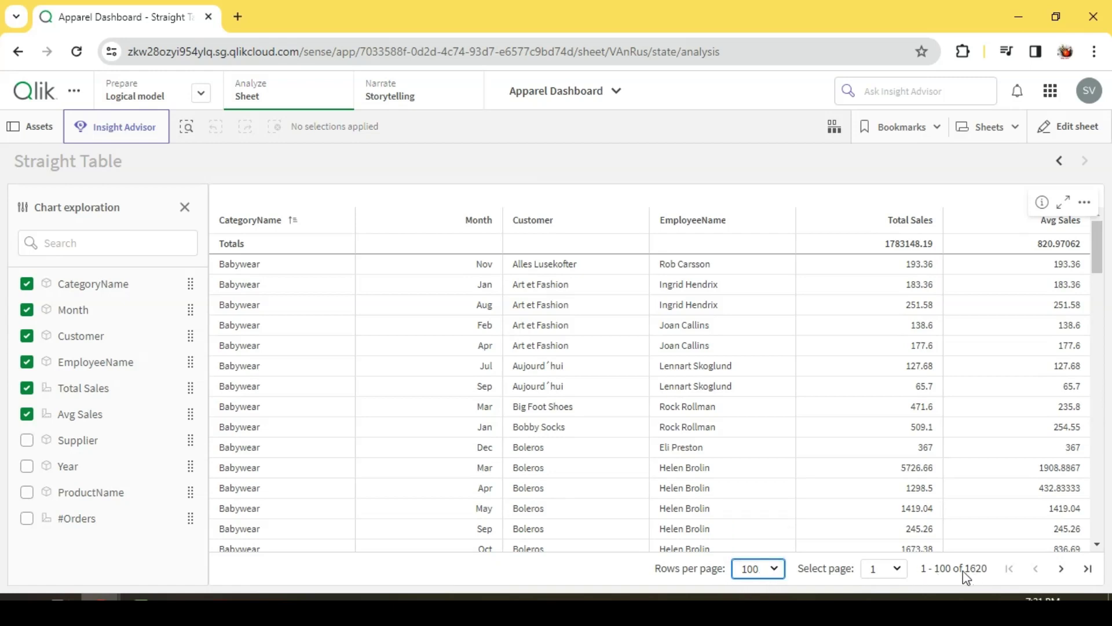
pyautogui.click(1061, 568)
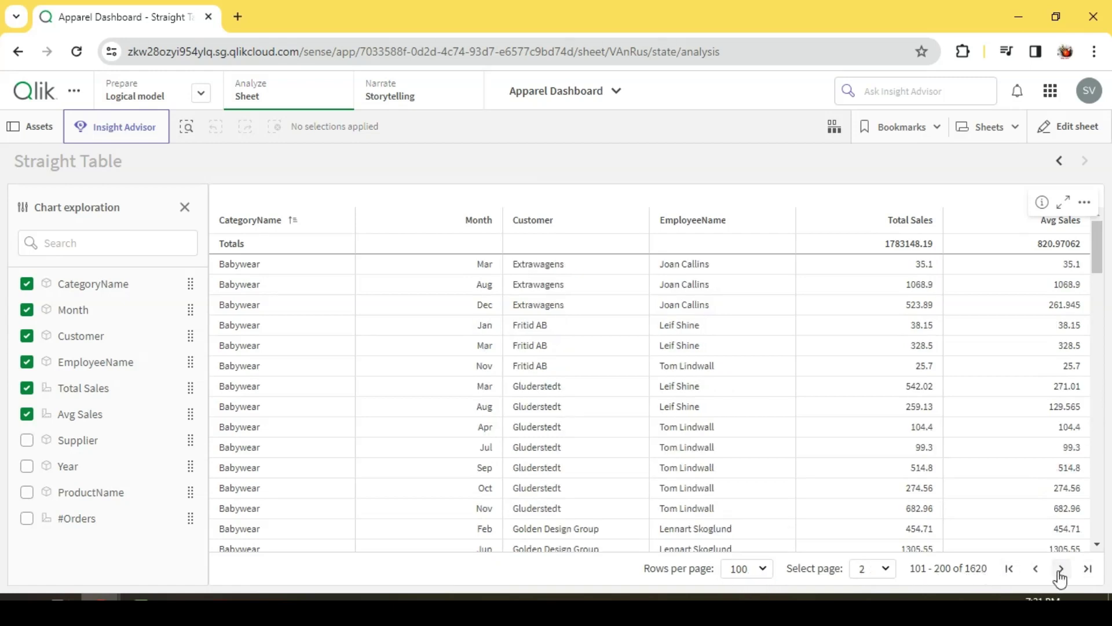
pyautogui.click(1061, 568)
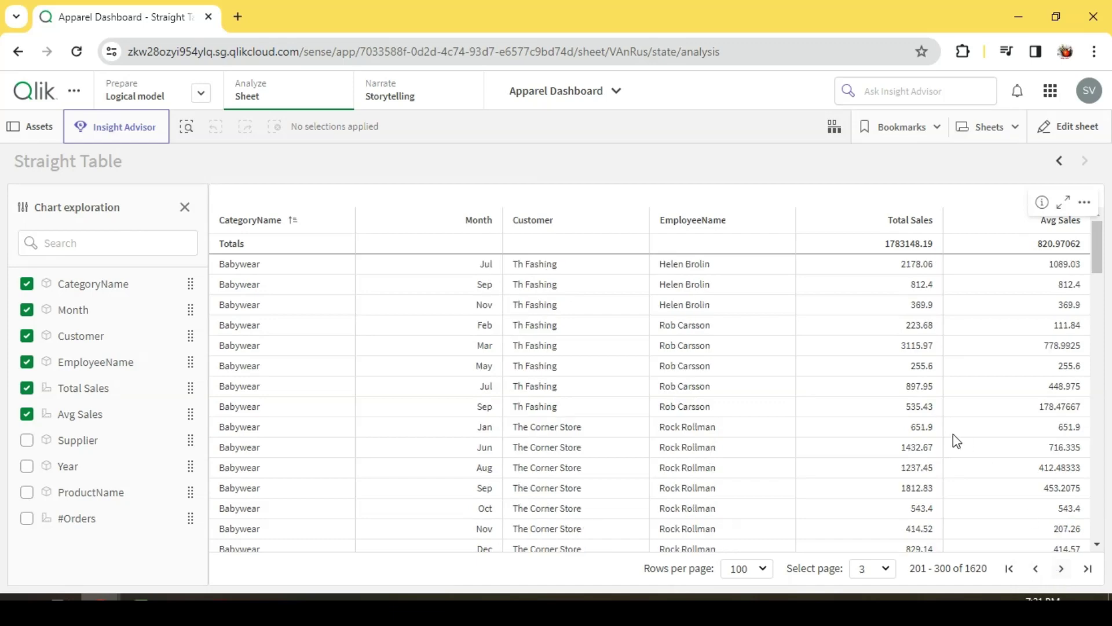
pyautogui.scroll(-1, 950, 439)
pyautogui.scroll(-5, 950, 439)
pyautogui.scroll(-3, 950, 439)
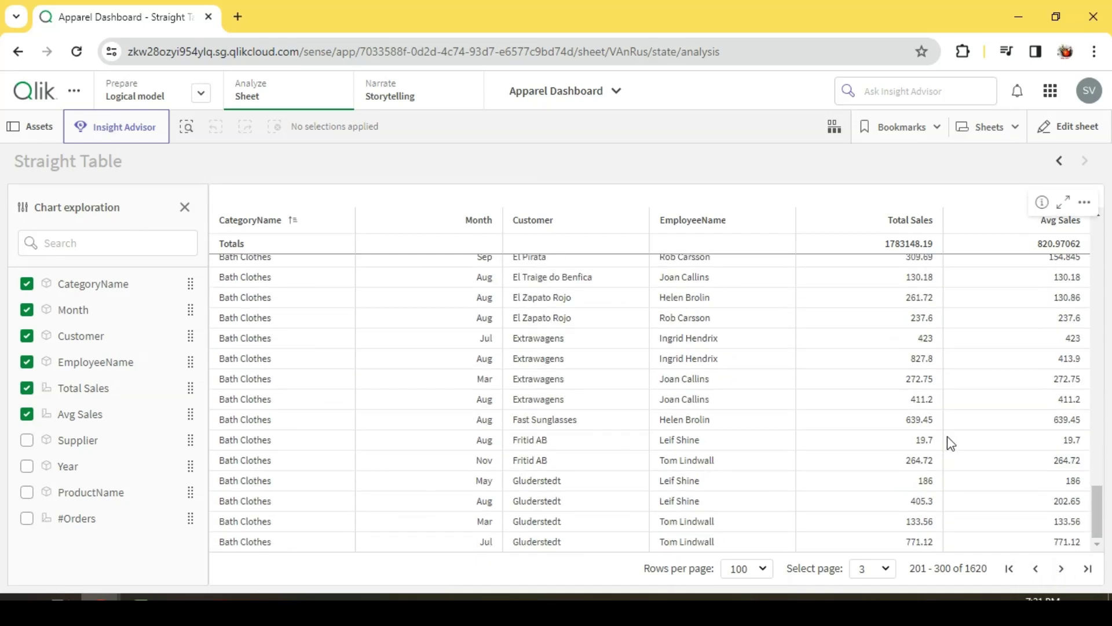
pyautogui.scroll(8, 837, 439)
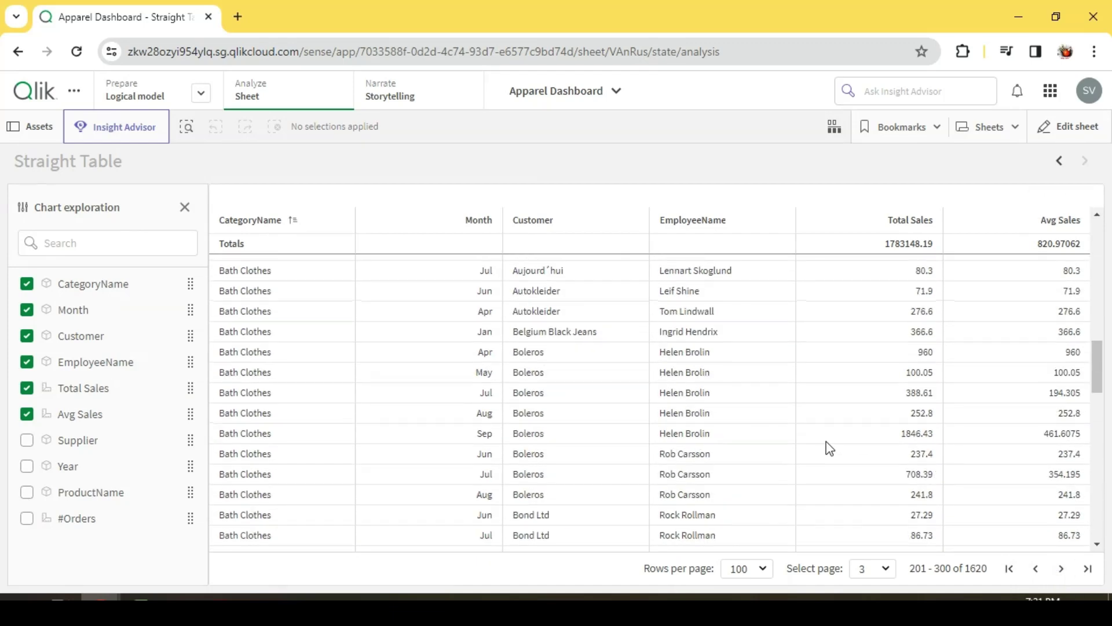
pyautogui.scroll(-5, 975, 416)
pyautogui.scroll(3, 967, 415)
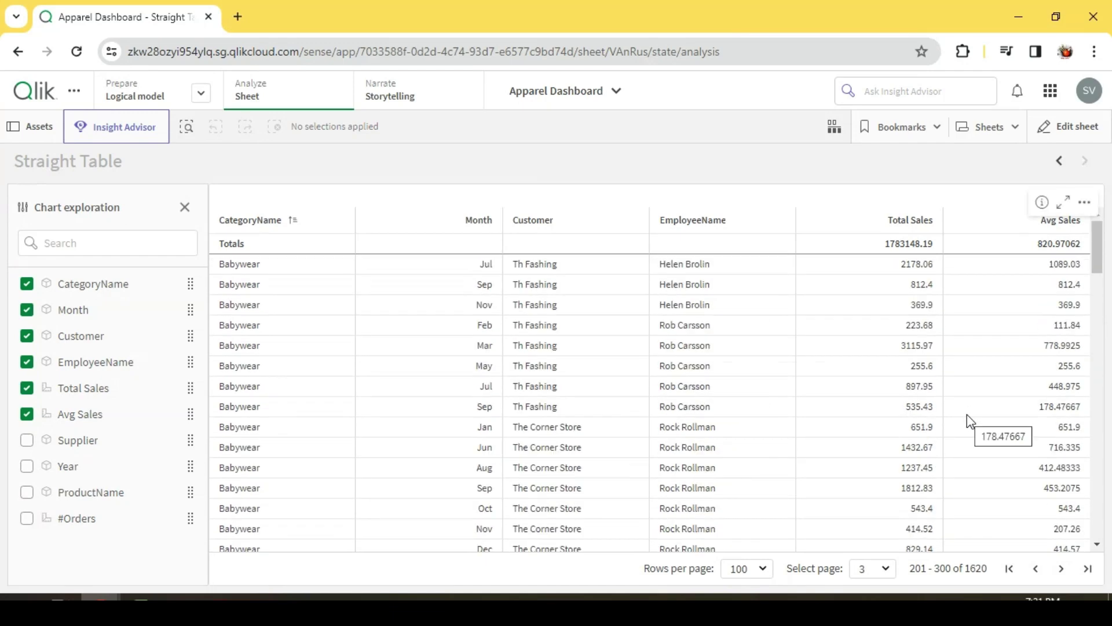
pyautogui.scroll(-2, 967, 414)
pyautogui.scroll(-6, 967, 415)
pyautogui.scroll(-3, 968, 415)
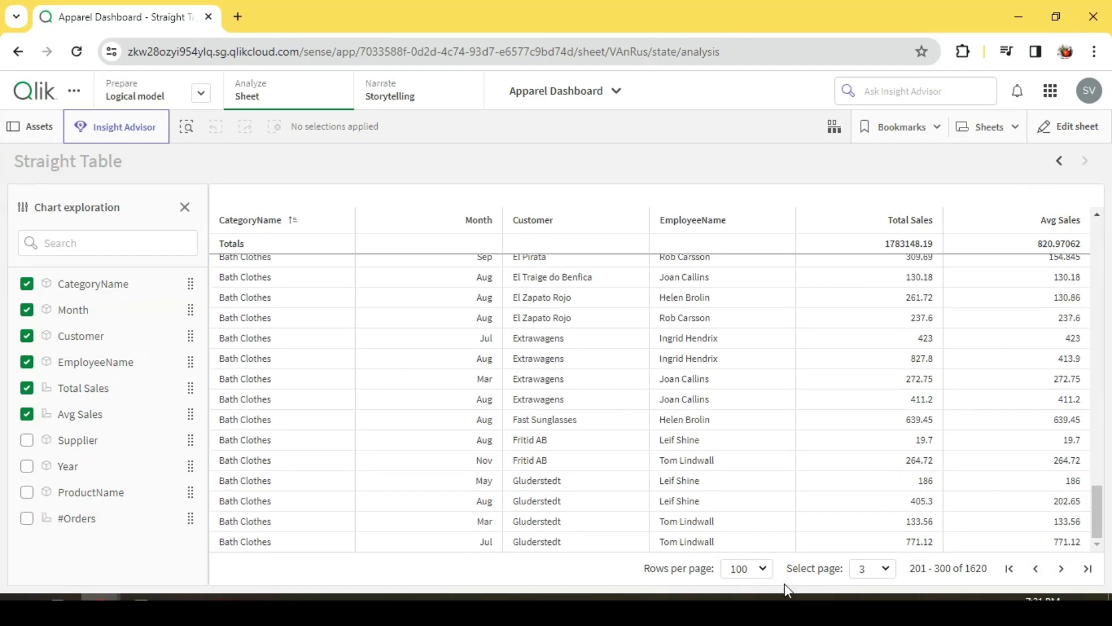